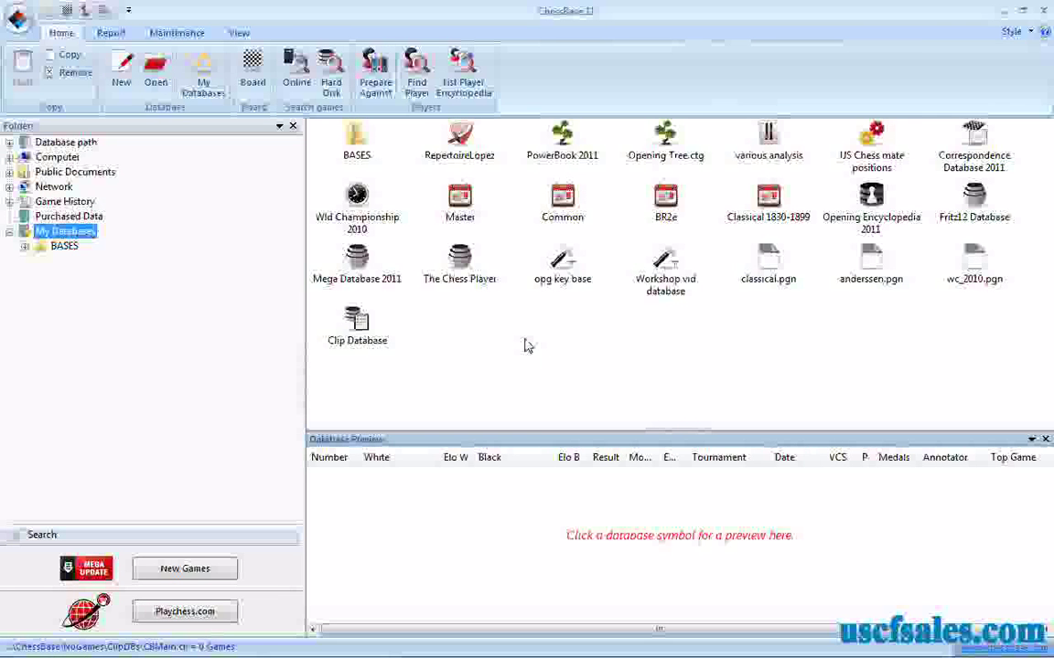
Create a new CBH database named "c-k defense" in the Openings 2 folder
click(20, 20)
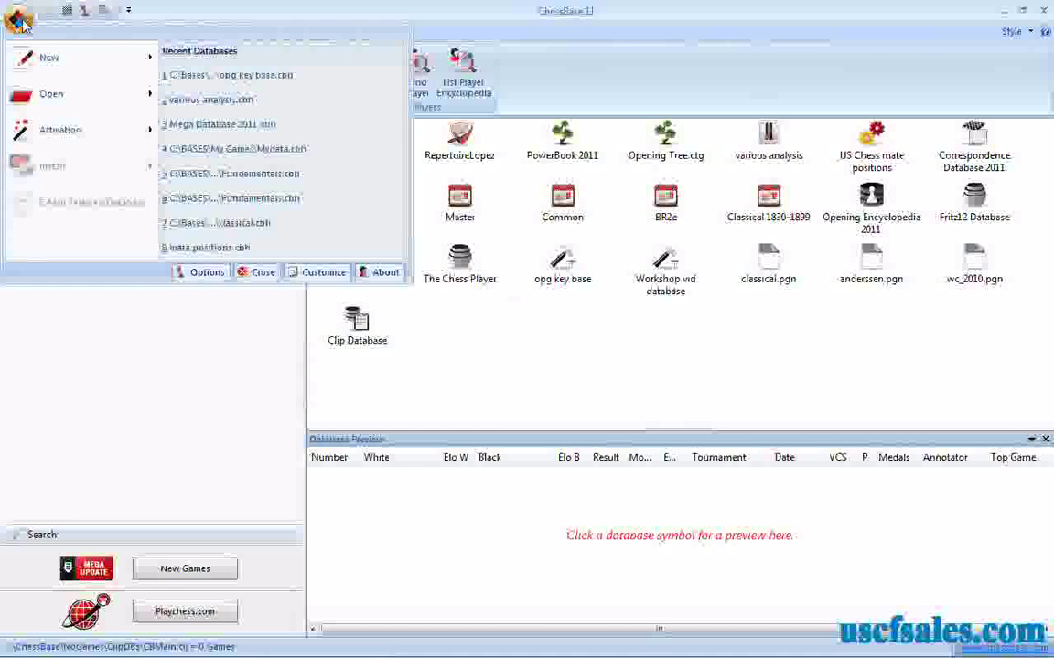
mouse_move(30, 59)
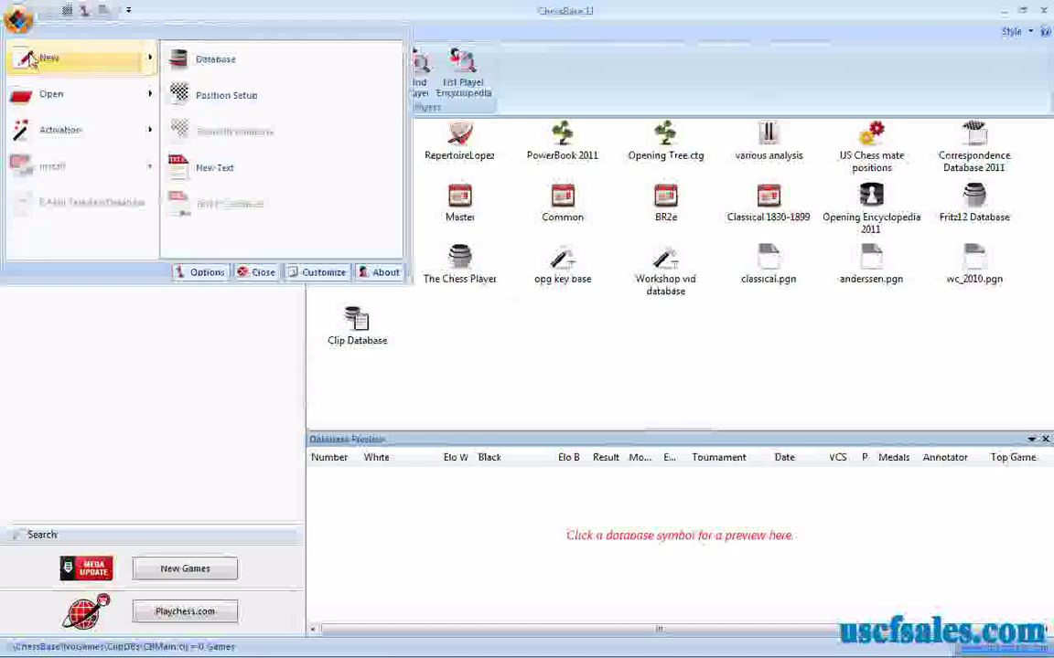
click(208, 61)
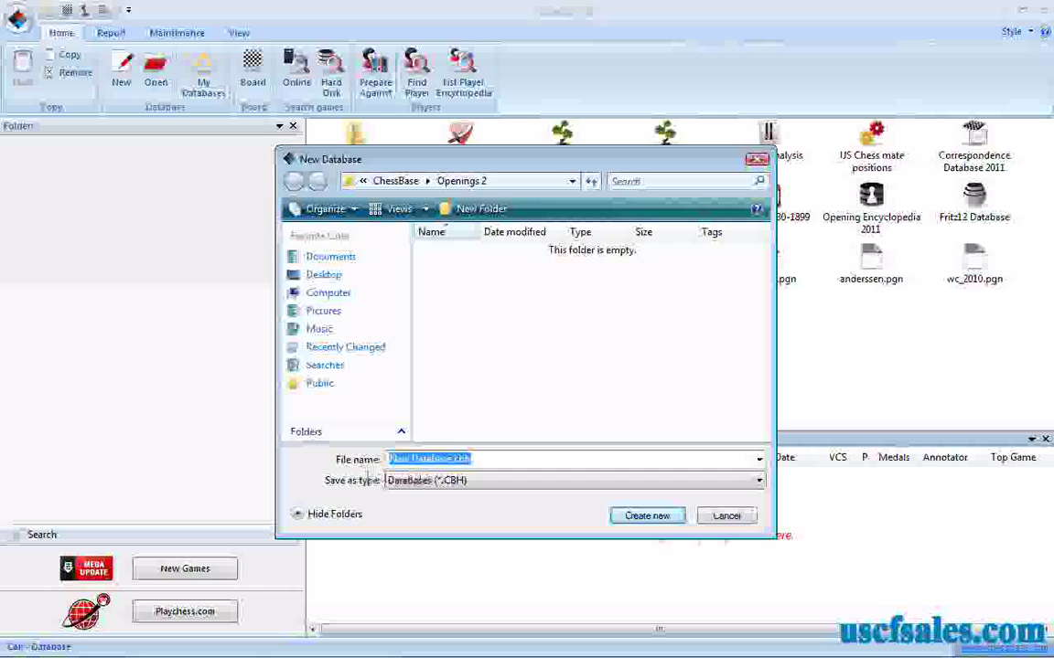
click(450, 459)
drag(452, 460, 388, 461)
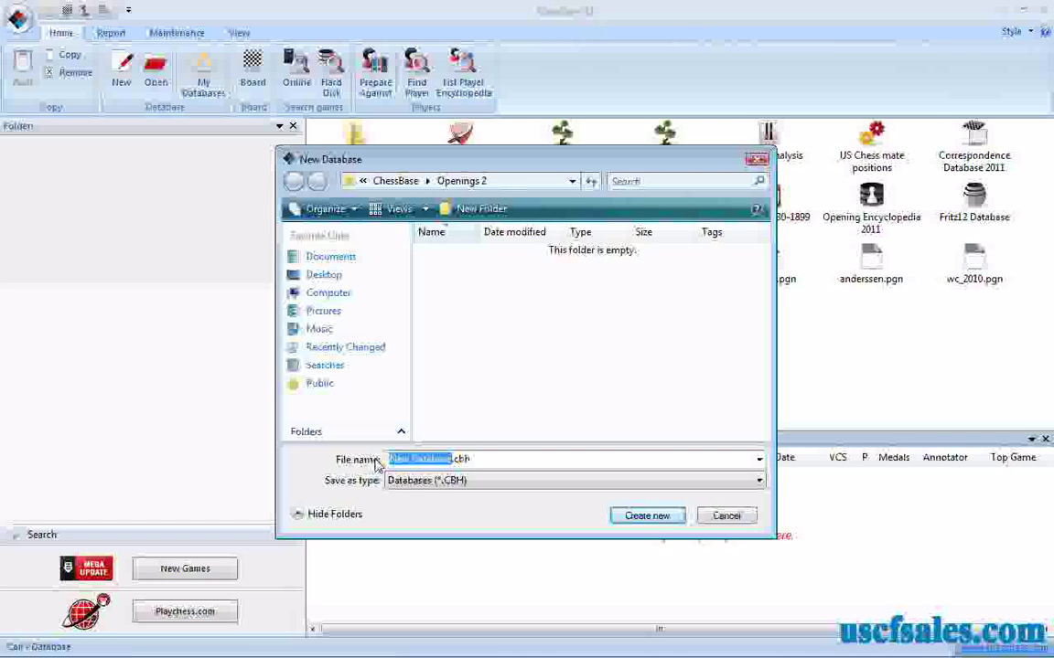
text(c)
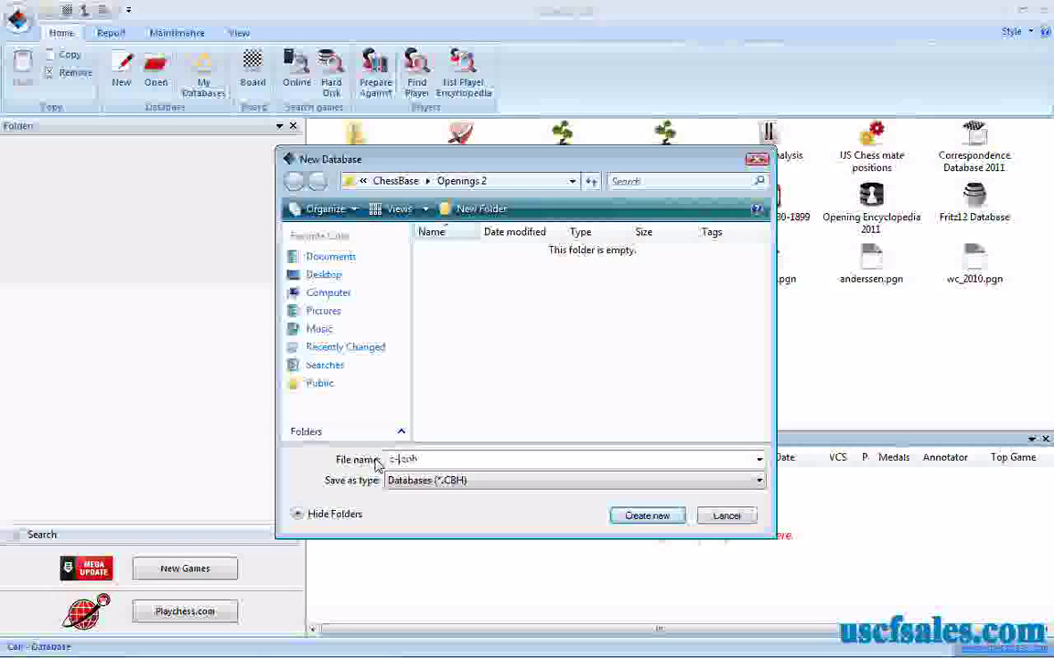
text(-k)
text( defe)
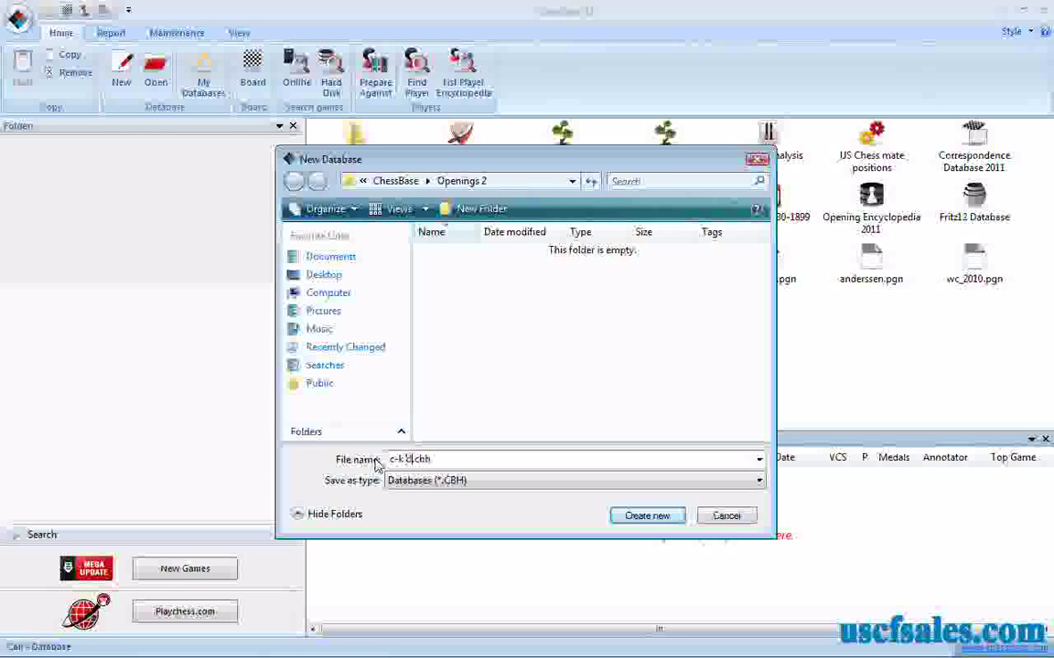
text(ns)
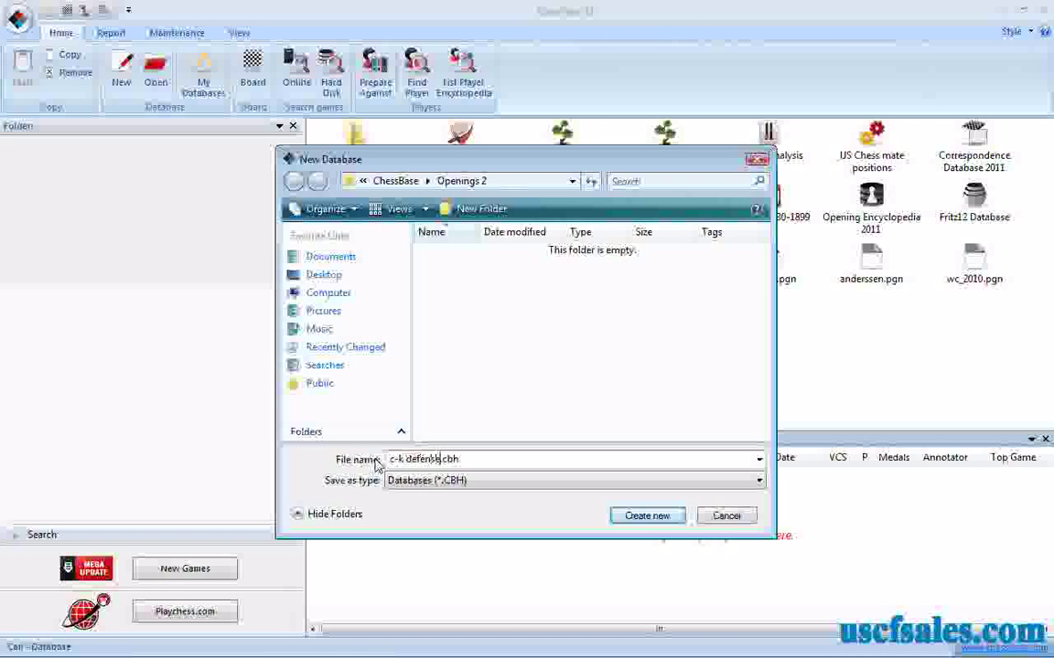
text(e)
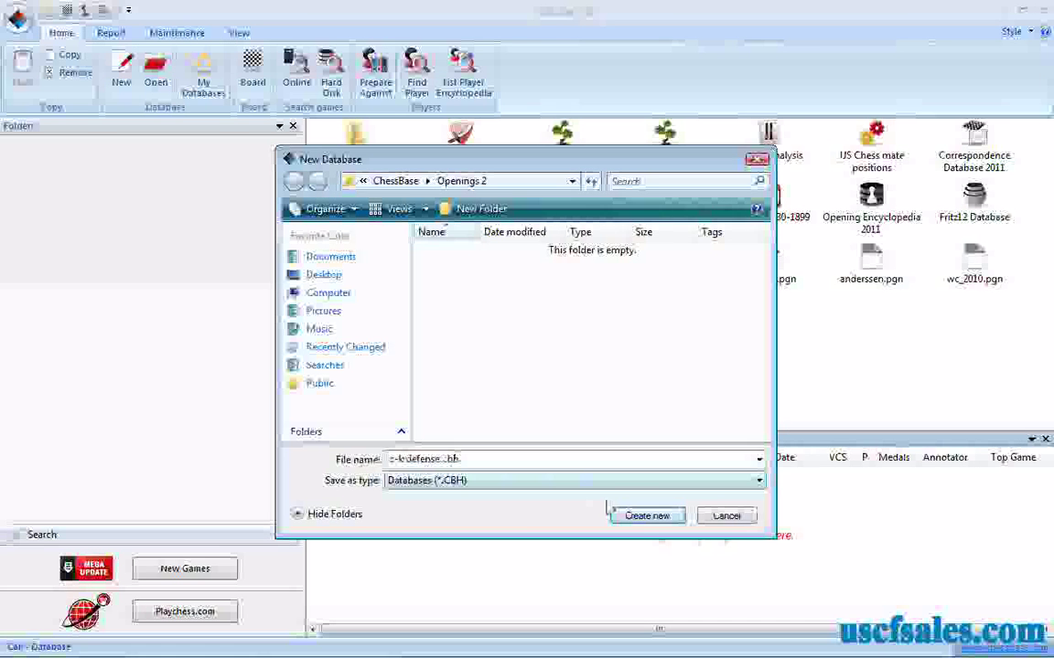
click(647, 516)
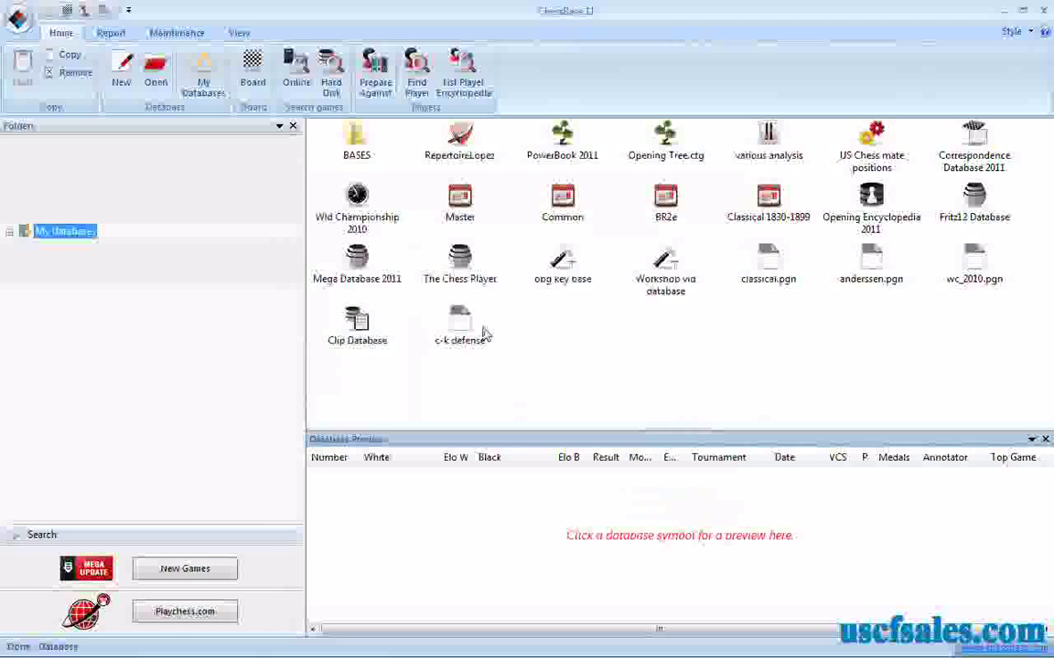
In the c-k defense database's properties, set the name to "Caro-Kann Advance" and the type to Openings
click(460, 327)
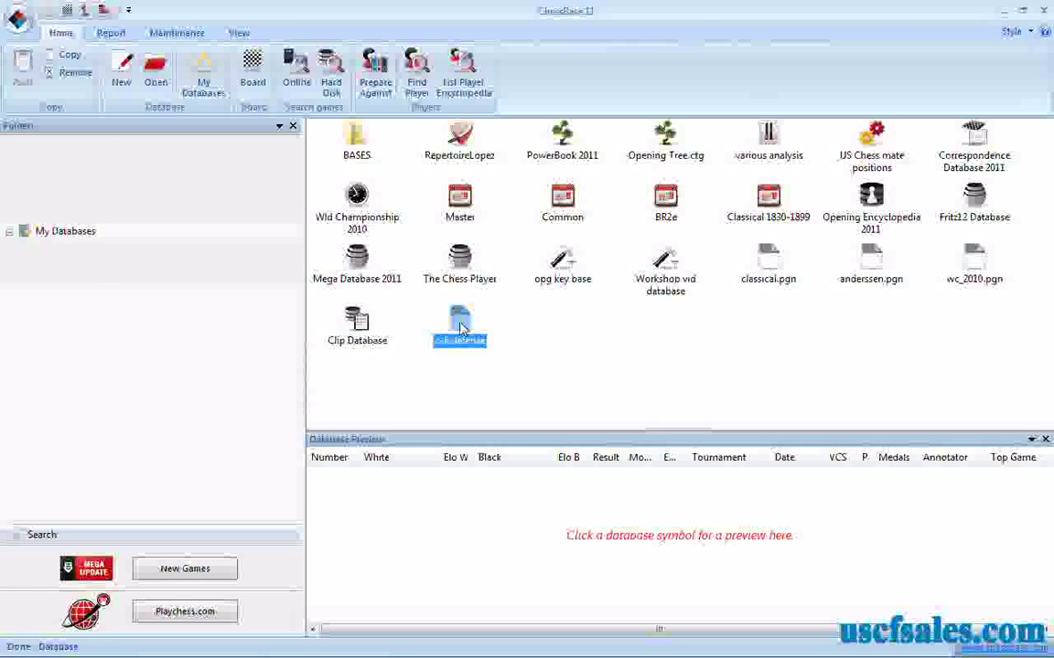
right_click(461, 328)
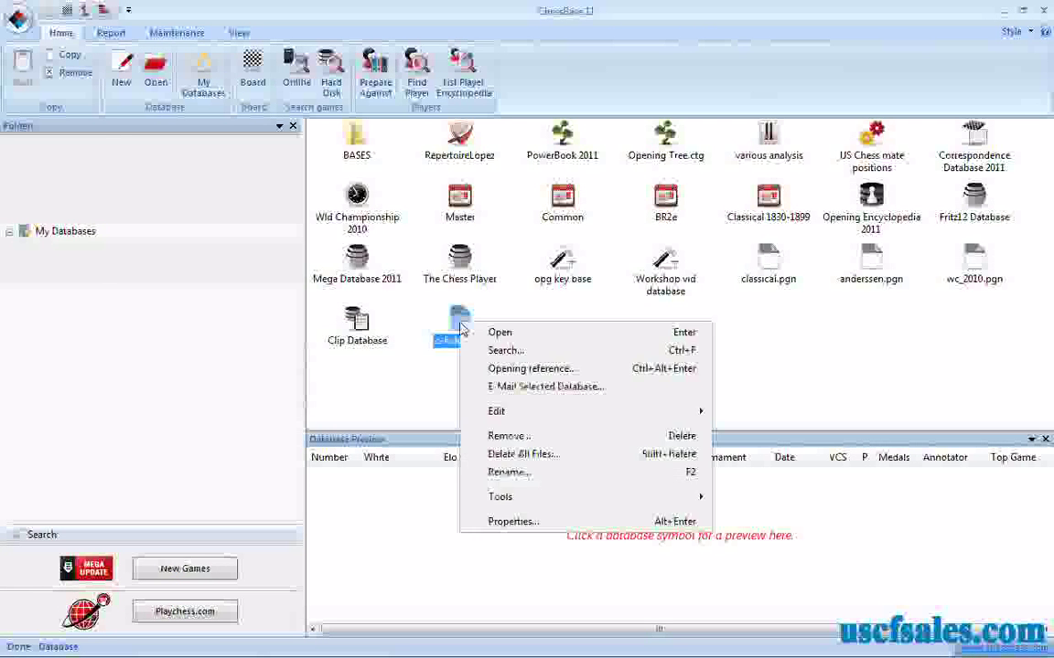
click(514, 521)
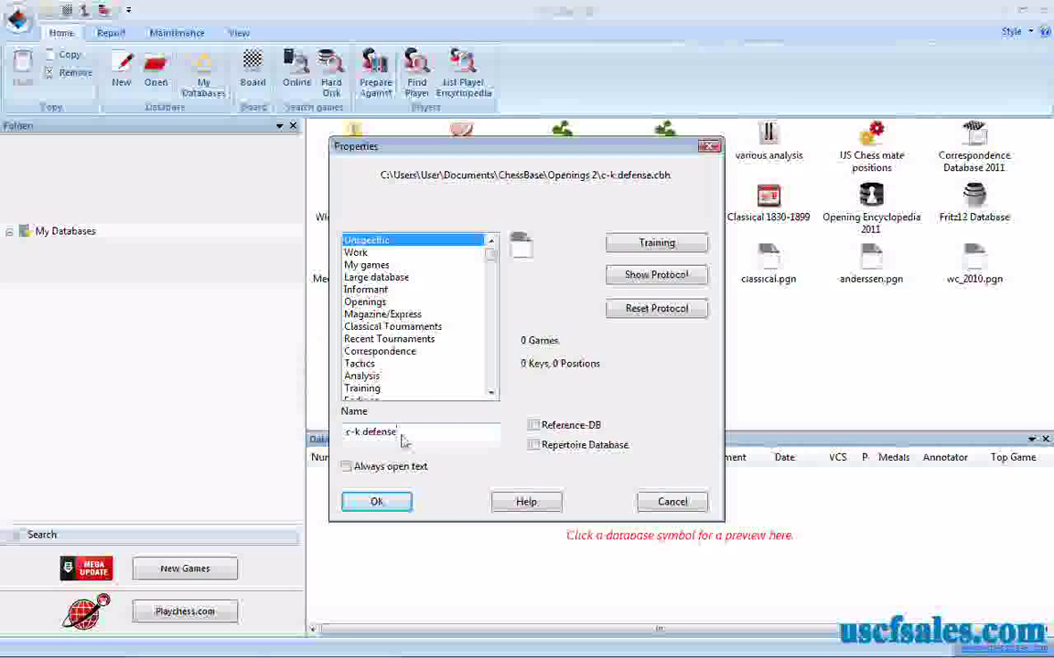
drag(399, 433, 345, 435)
text(Car)
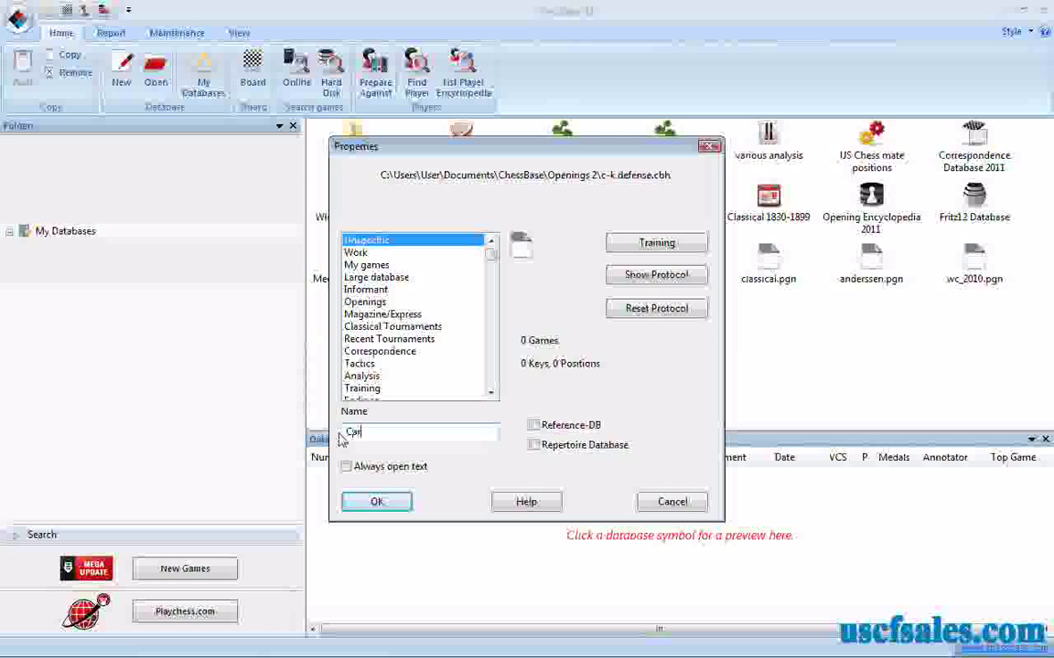
text(o-Ka)
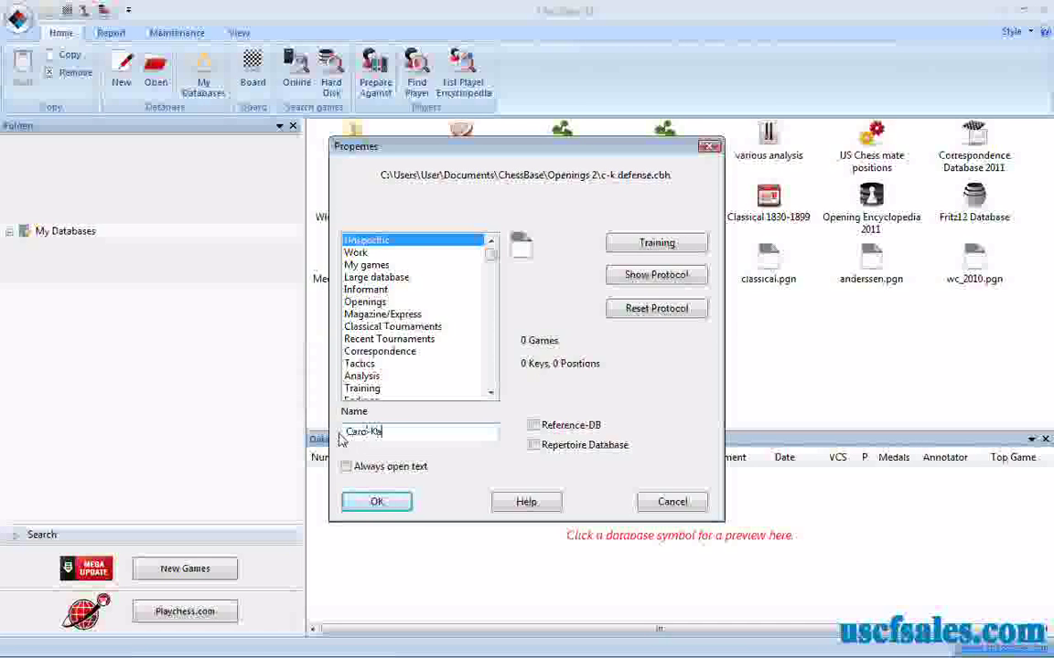
text(nn Advance)
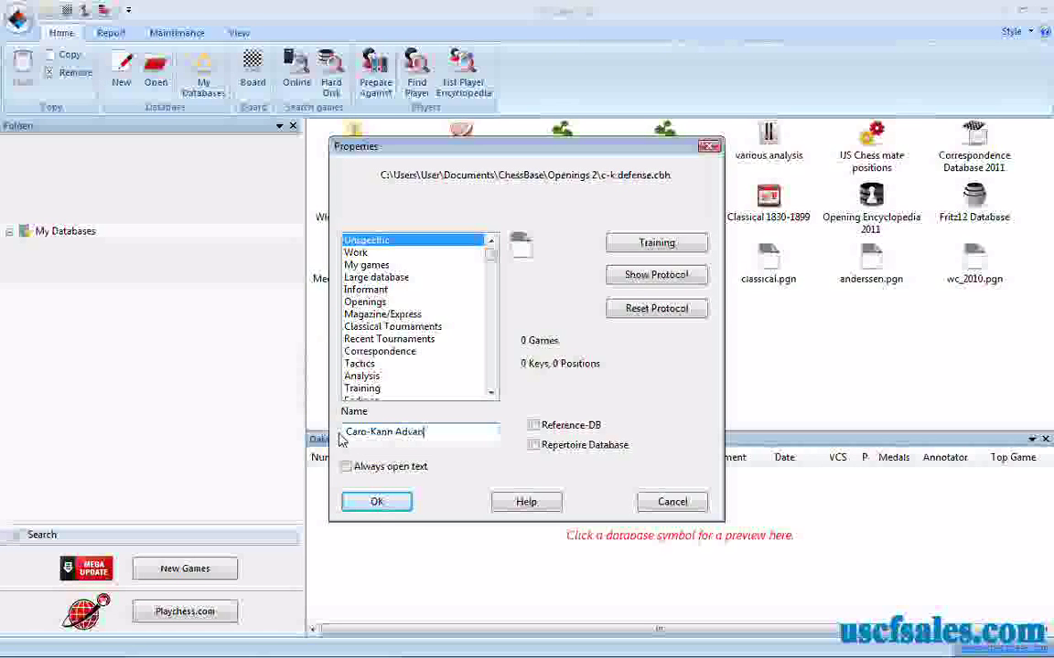
click(359, 305)
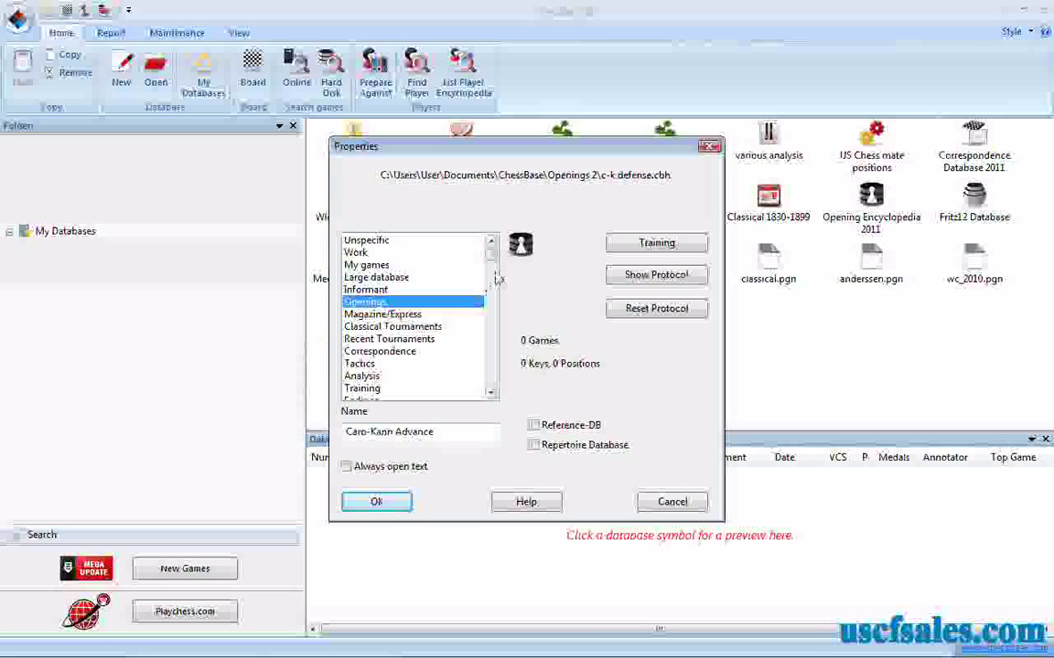
click(383, 501)
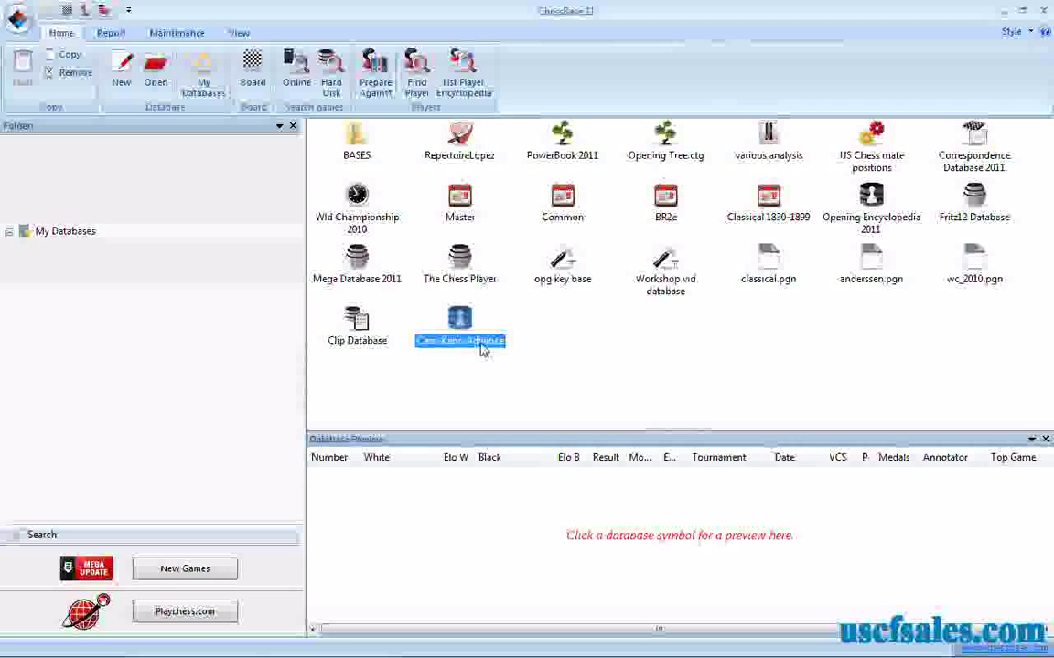
Open a new board and enter the moves 1.e4 c6 2.d4 d5 3.e5 Bf5
click(252, 74)
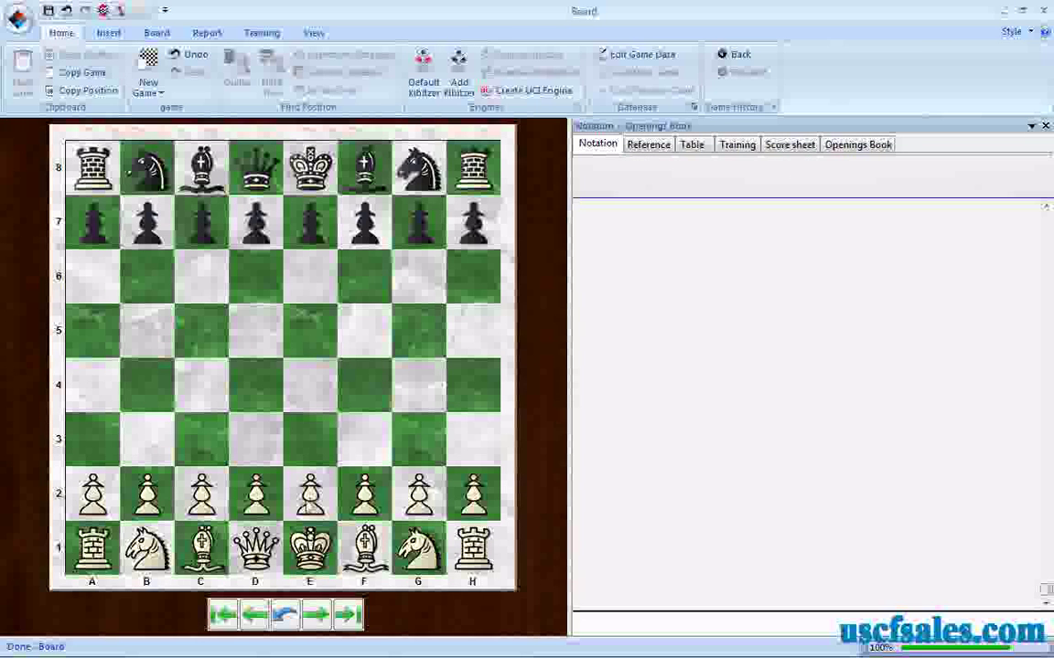
drag(309, 493, 311, 393)
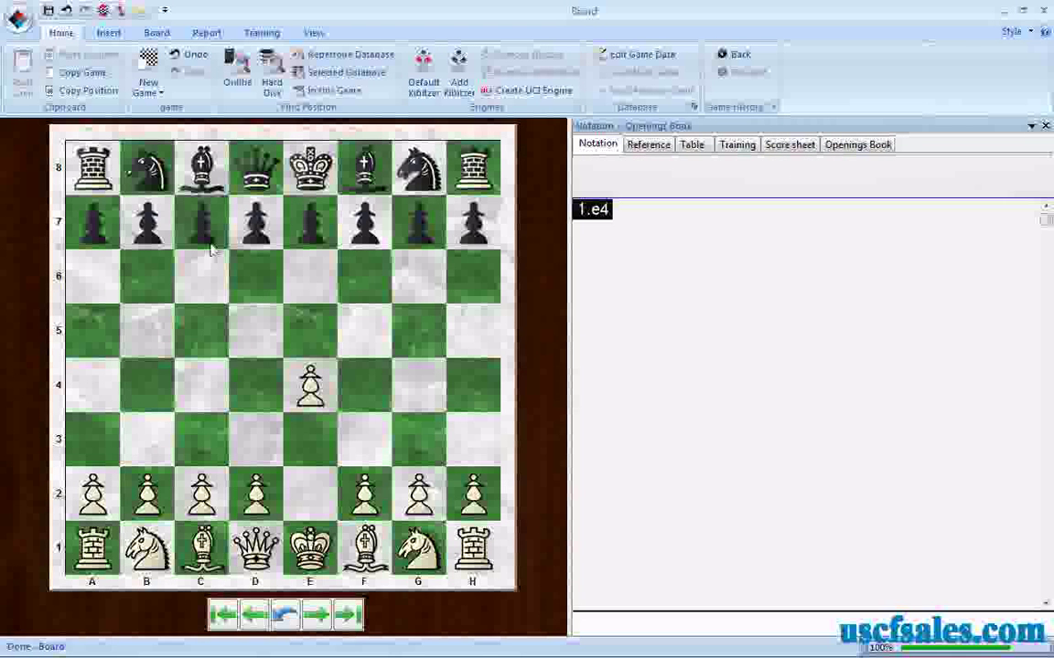
drag(203, 227, 201, 278)
drag(255, 494, 256, 385)
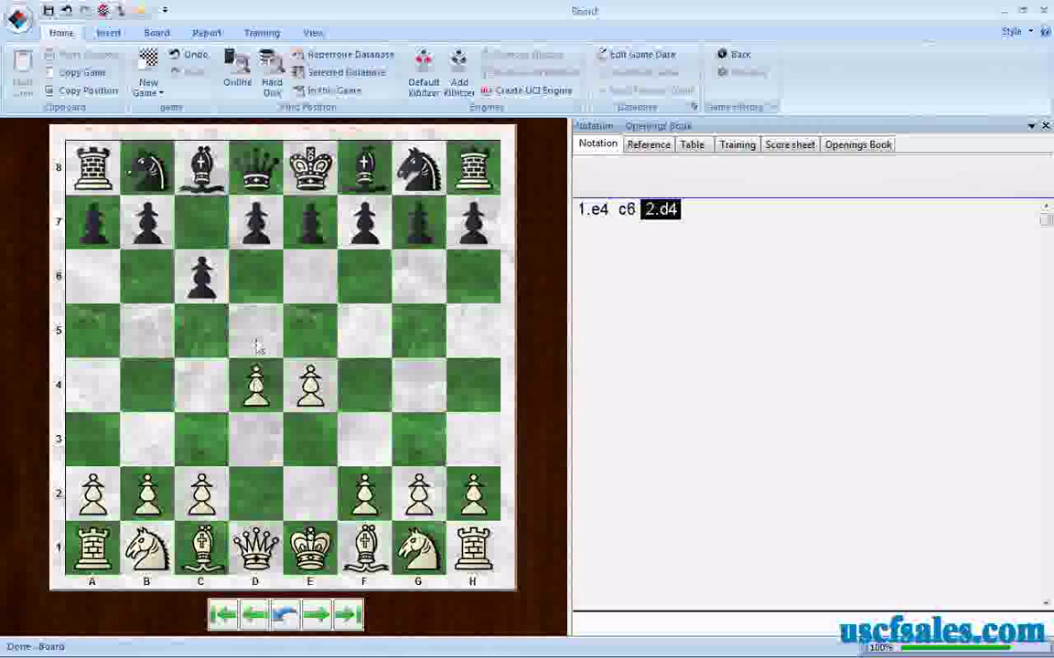
drag(255, 224, 257, 352)
drag(310, 389, 311, 334)
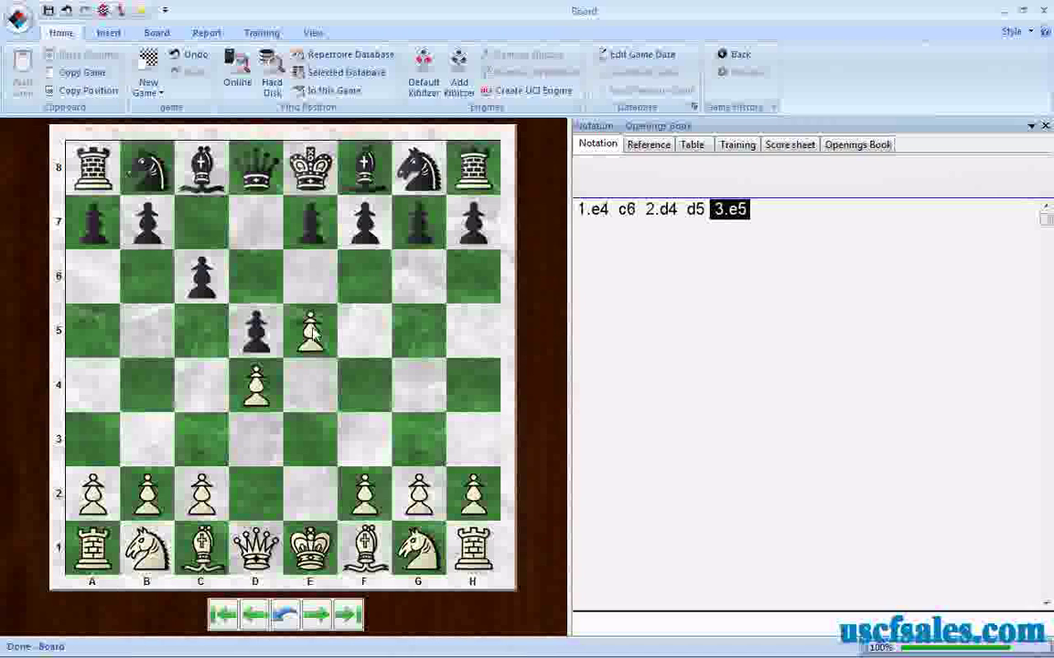
drag(206, 187, 367, 342)
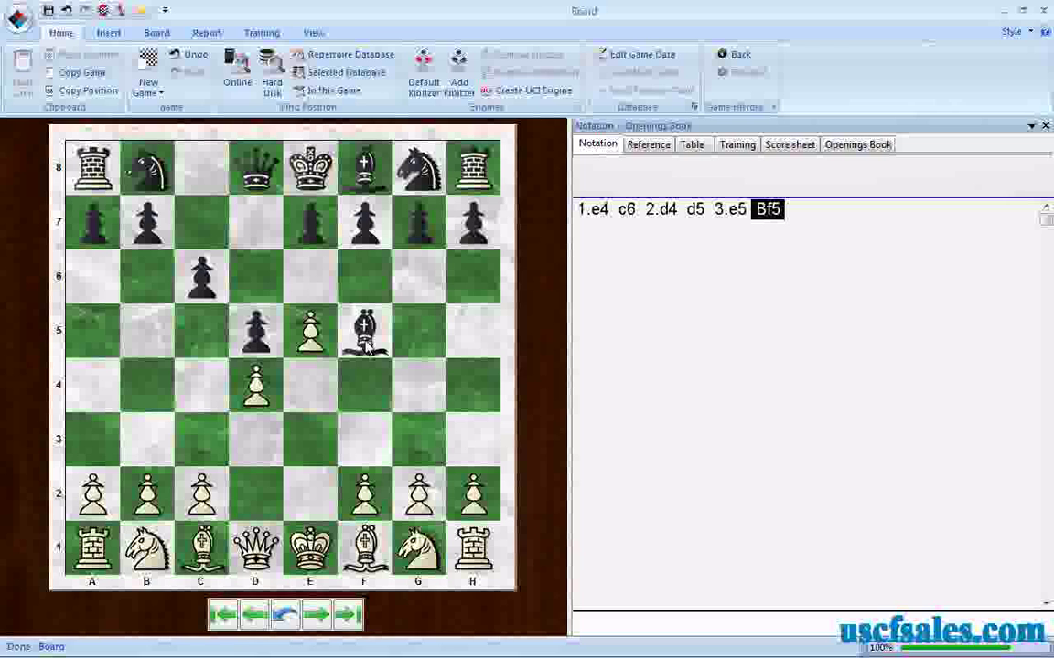
Return to the database window and start a search of Mega Database 2011 with 2007 as the first year
mouse_move(259, 651)
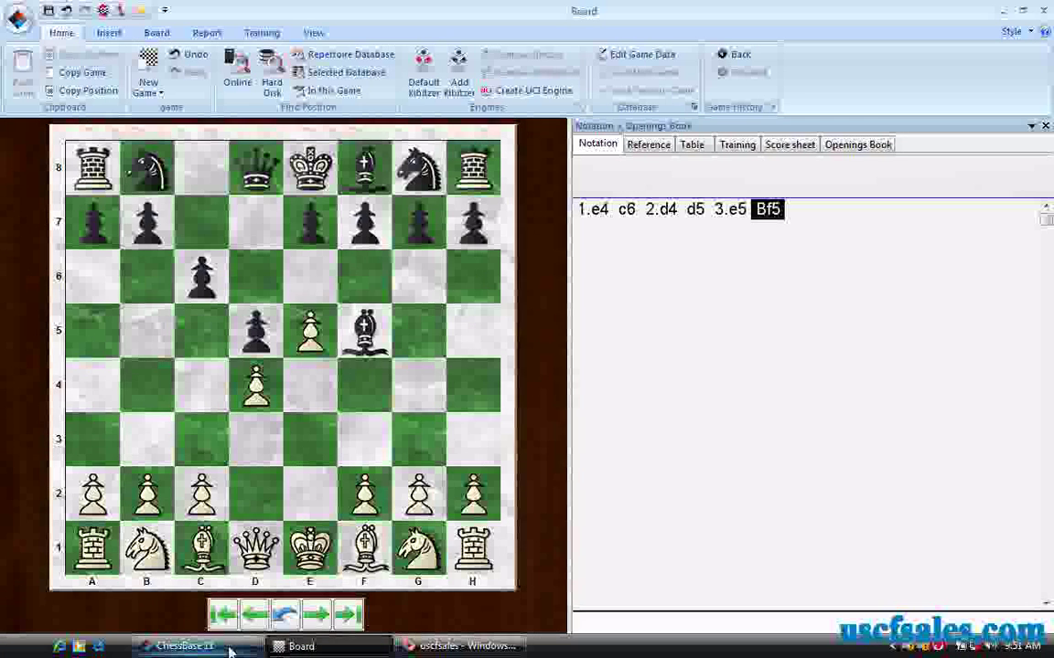
click(201, 647)
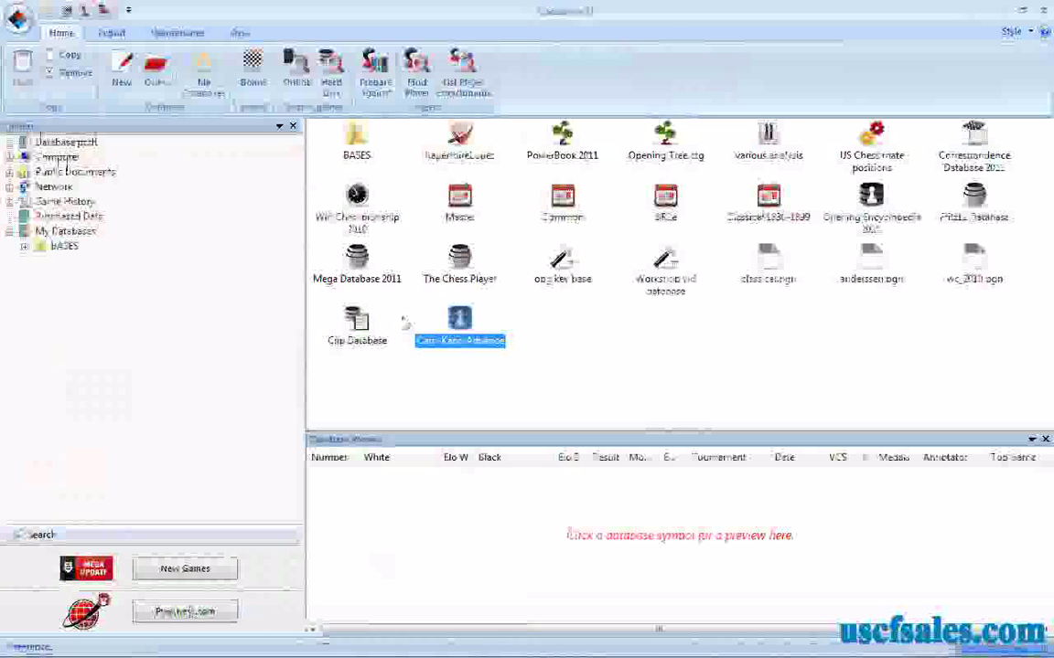
right_click(358, 259)
click(398, 278)
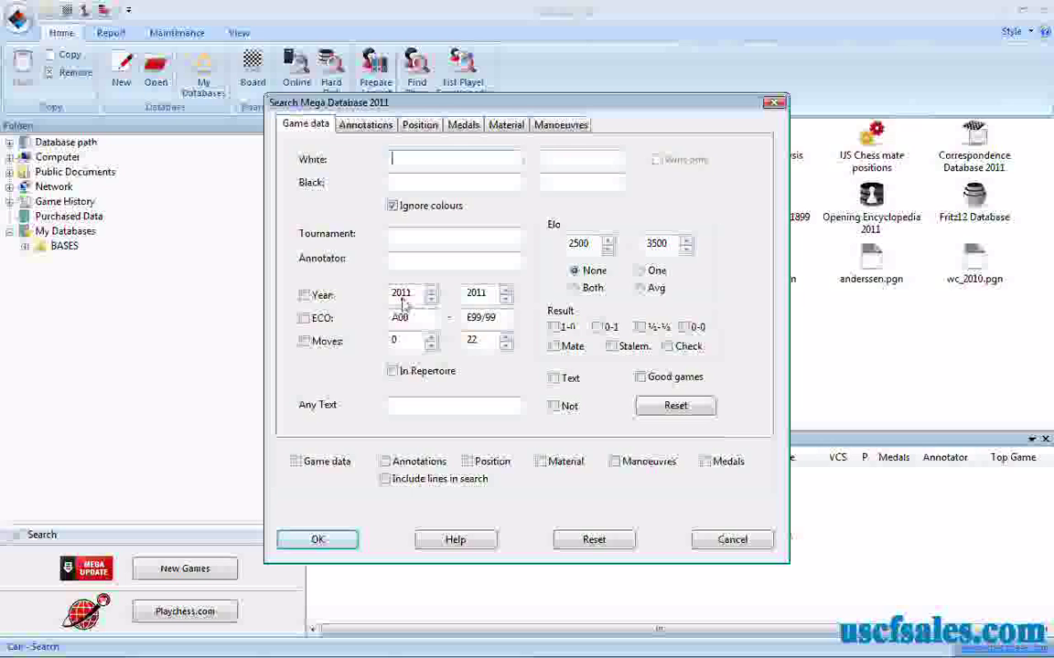
drag(403, 293, 416, 302)
text(0)
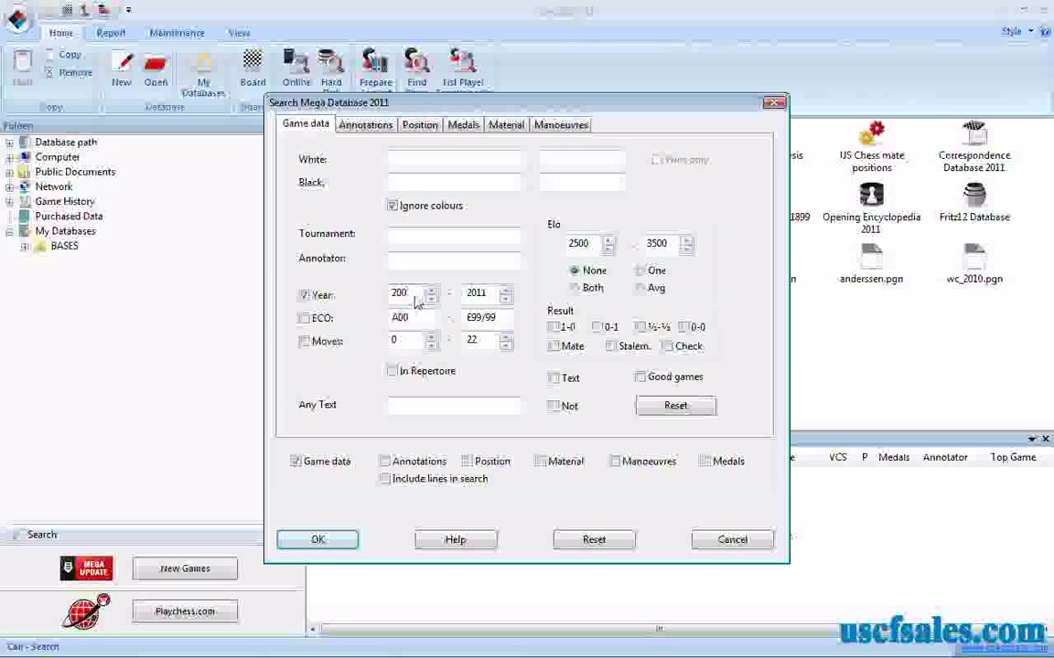
text(7)
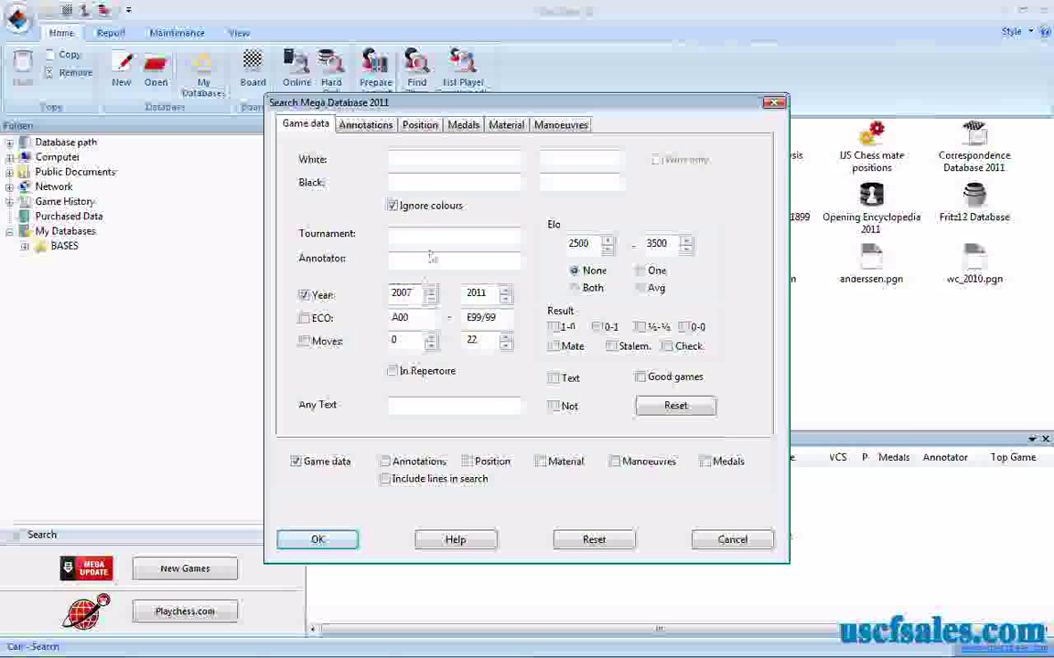
Copy the current board position into the search criteria and run the search
click(422, 131)
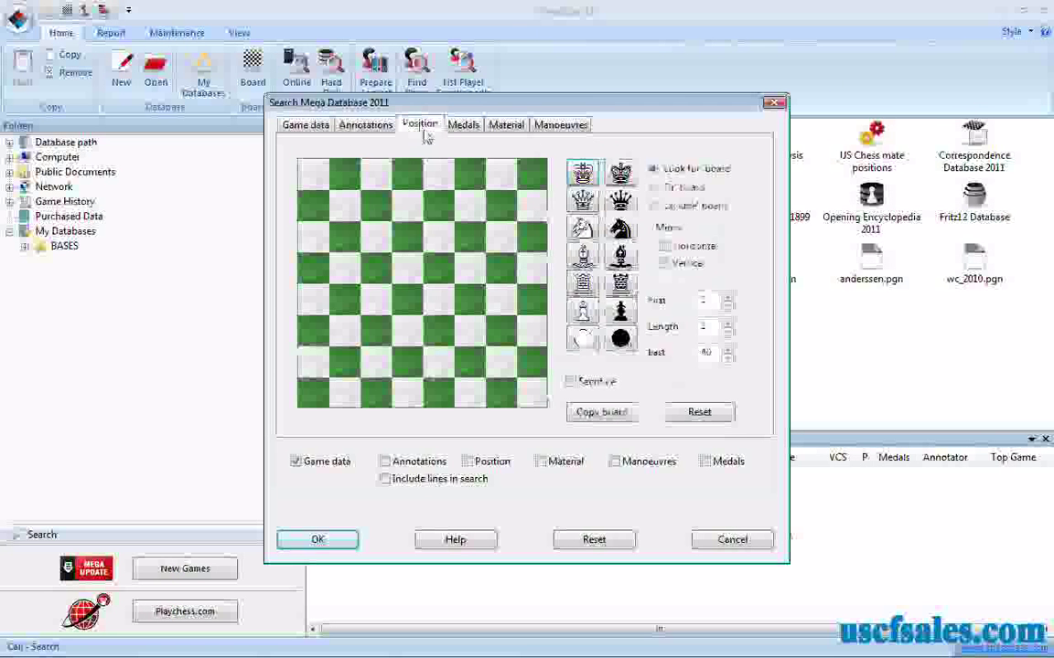
click(602, 414)
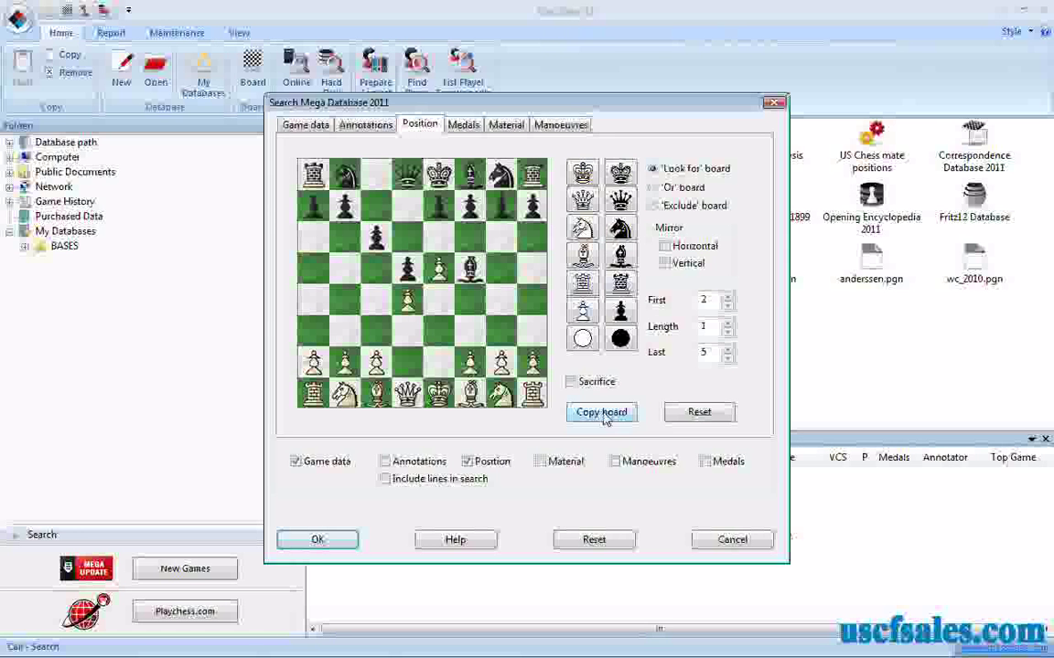
click(602, 414)
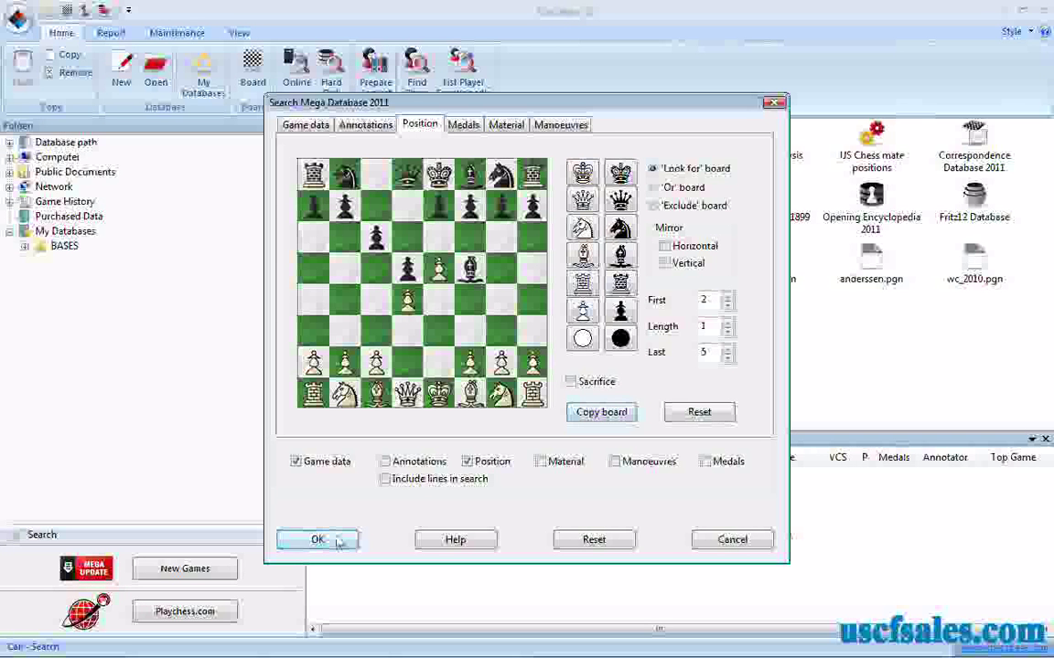
click(337, 541)
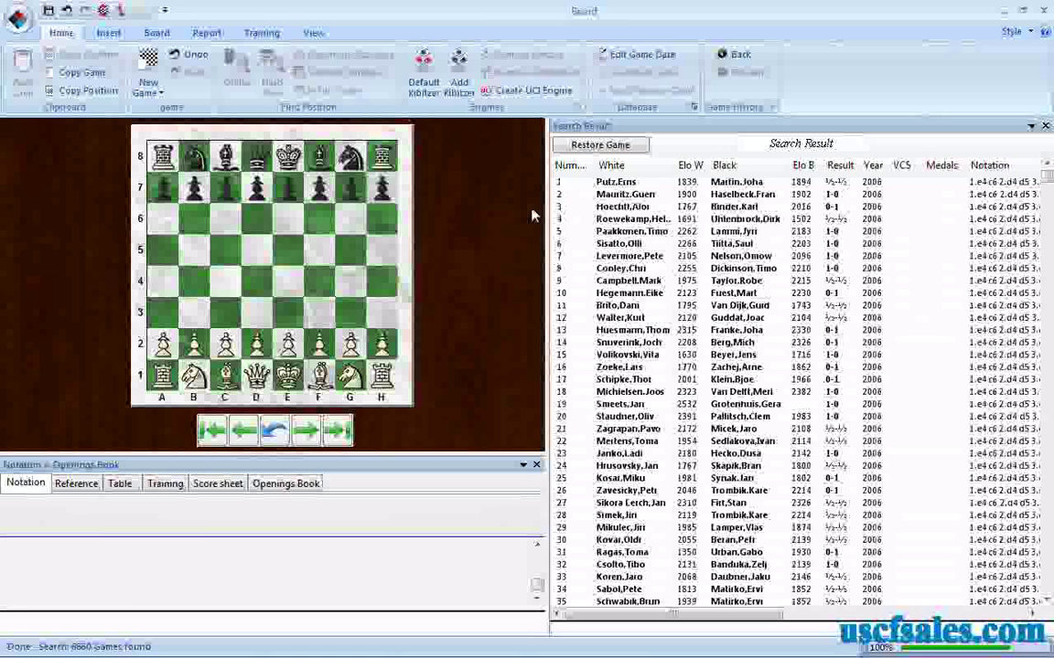
Select all games in the search result list and copy them
double_click(603, 183)
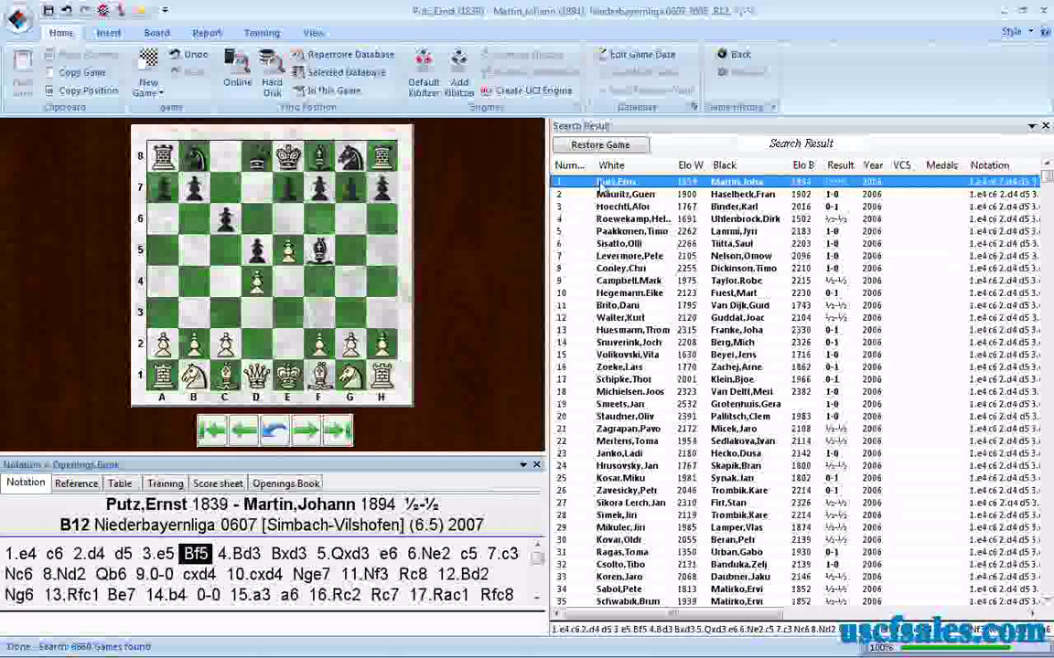
right_click(606, 188)
mouse_move(615, 192)
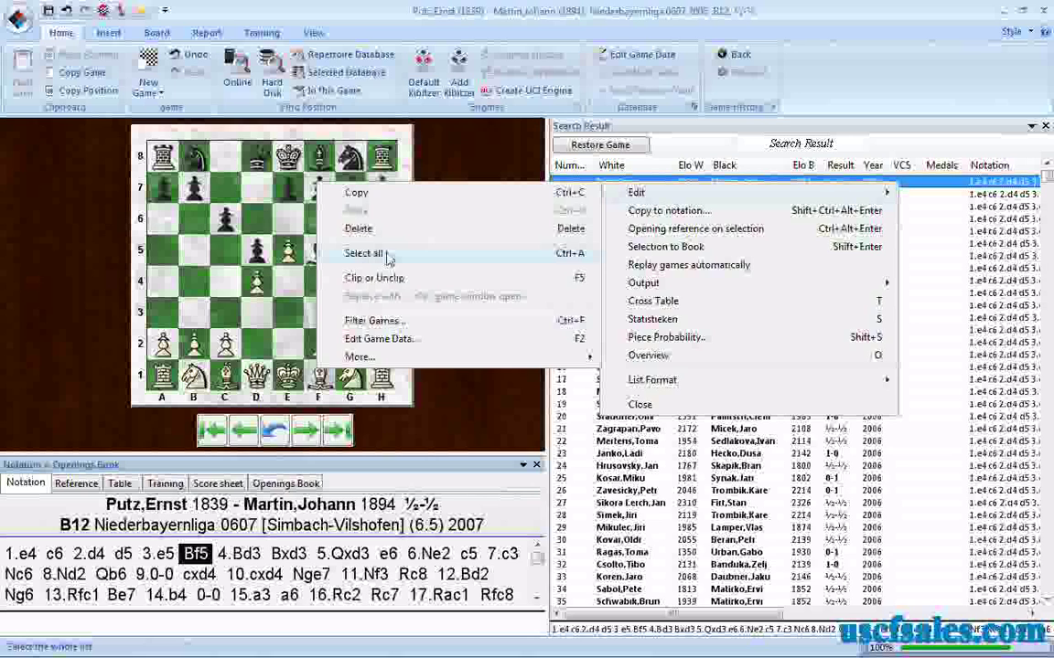
click(386, 255)
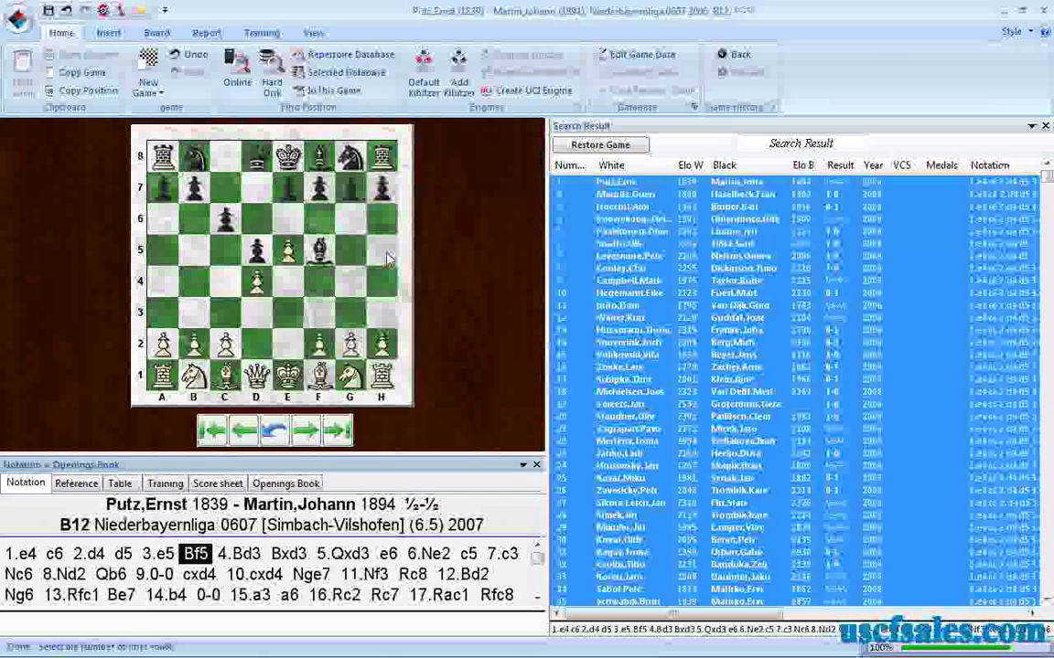
right_click(622, 188)
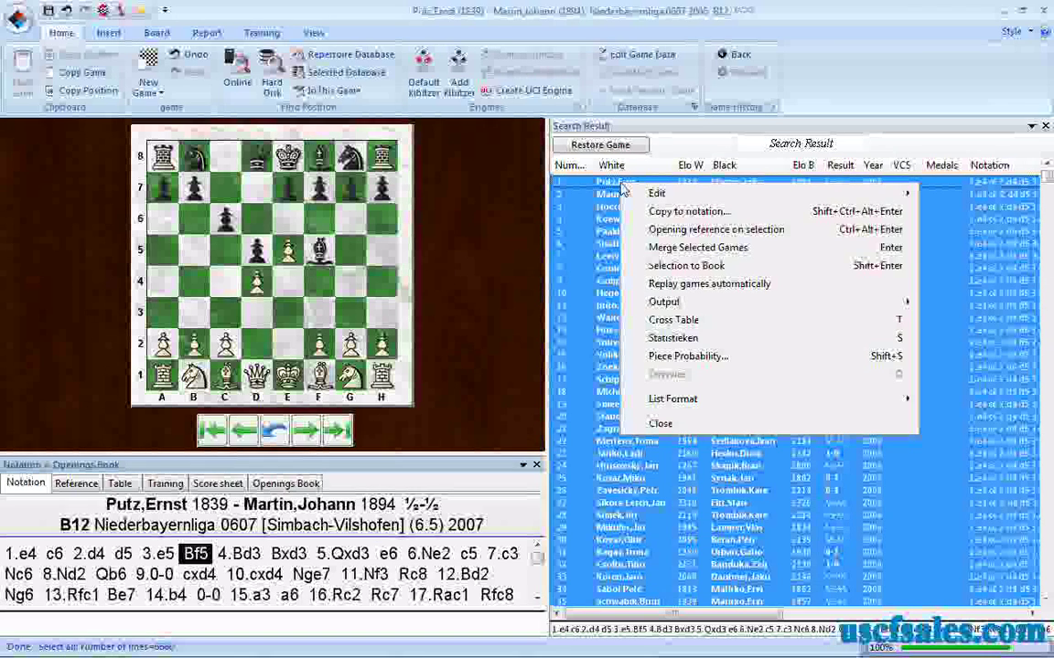
mouse_move(651, 194)
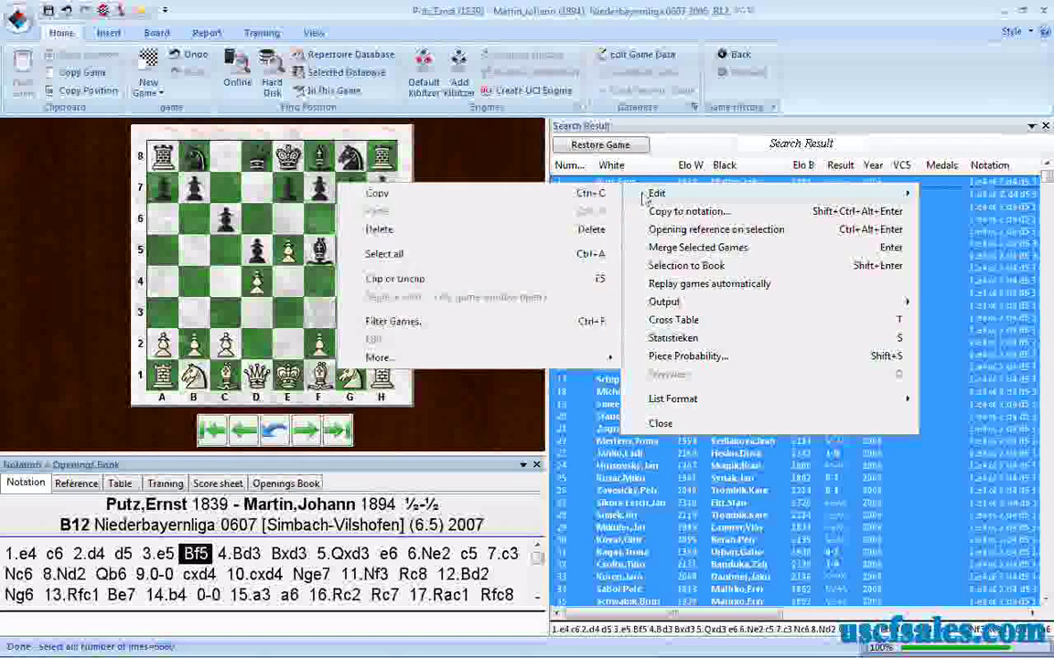
click(522, 196)
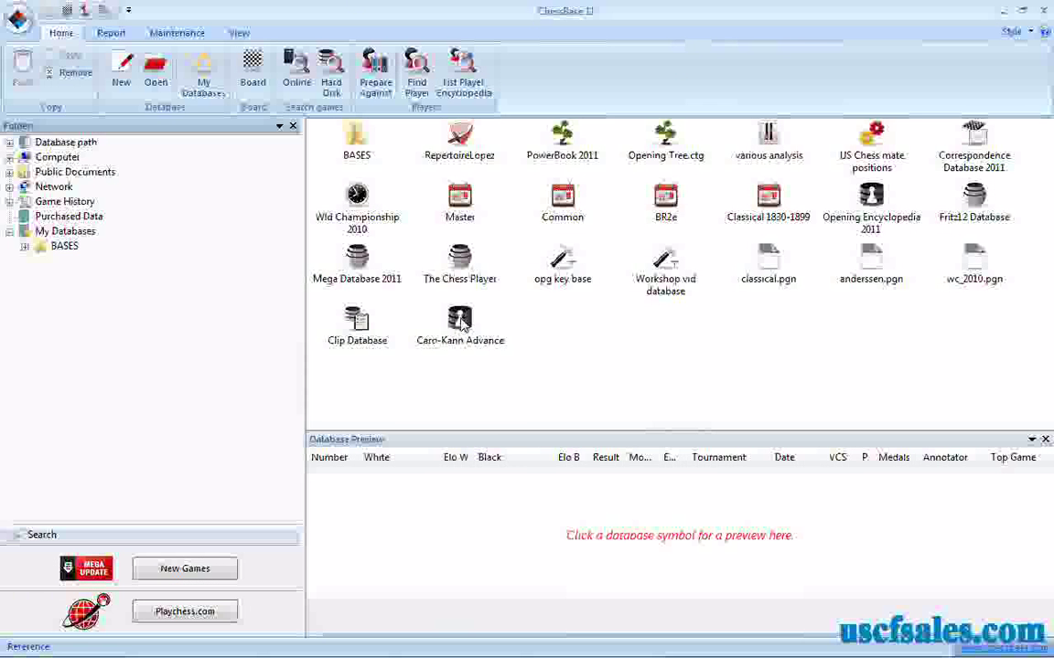
Paste the copied games into the Caro-Kann Advance database, accepting the full game range and the preset copy options
right_click(461, 320)
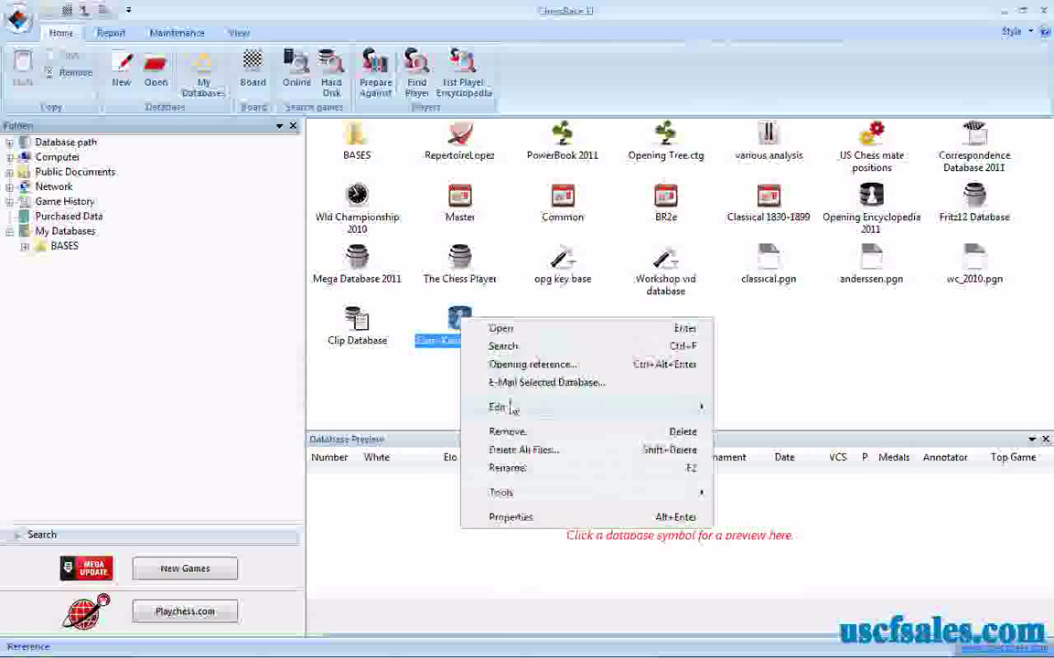
mouse_move(512, 409)
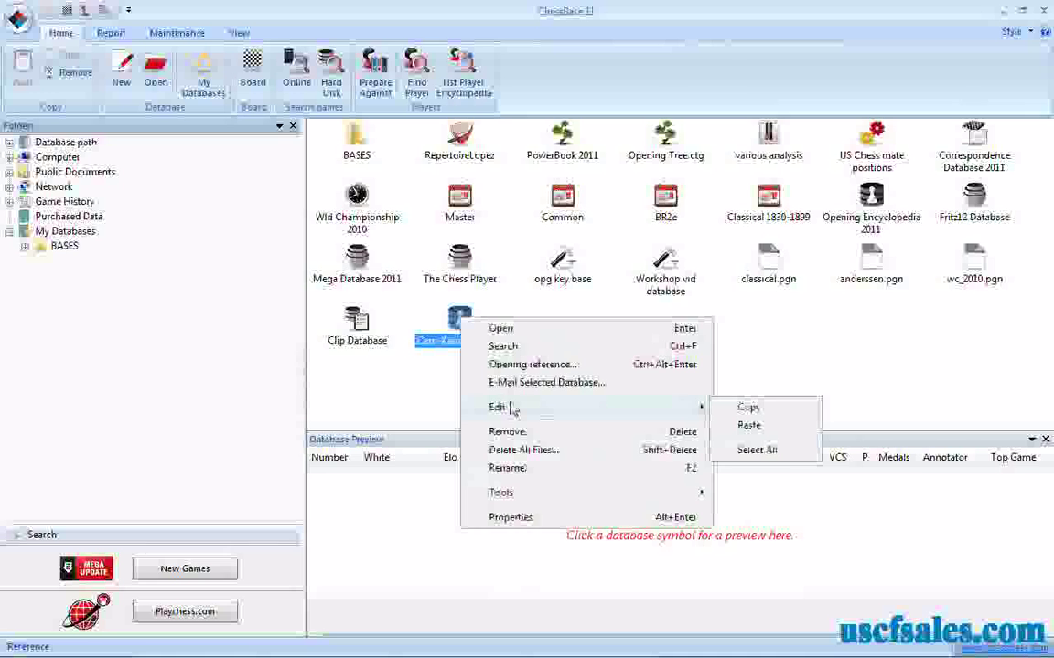
click(748, 426)
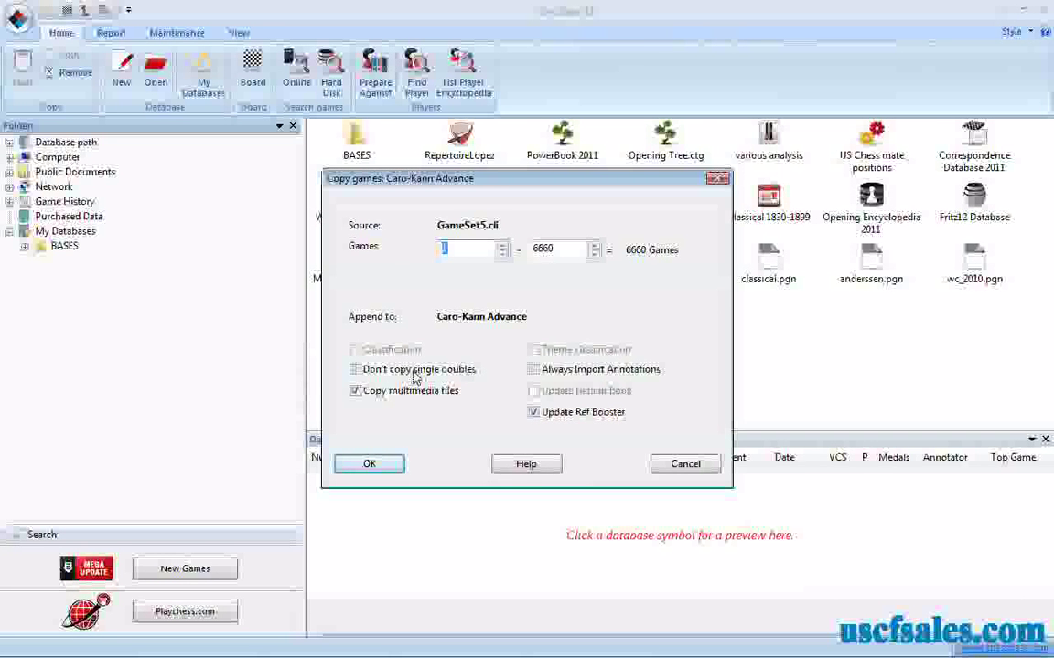
click(371, 465)
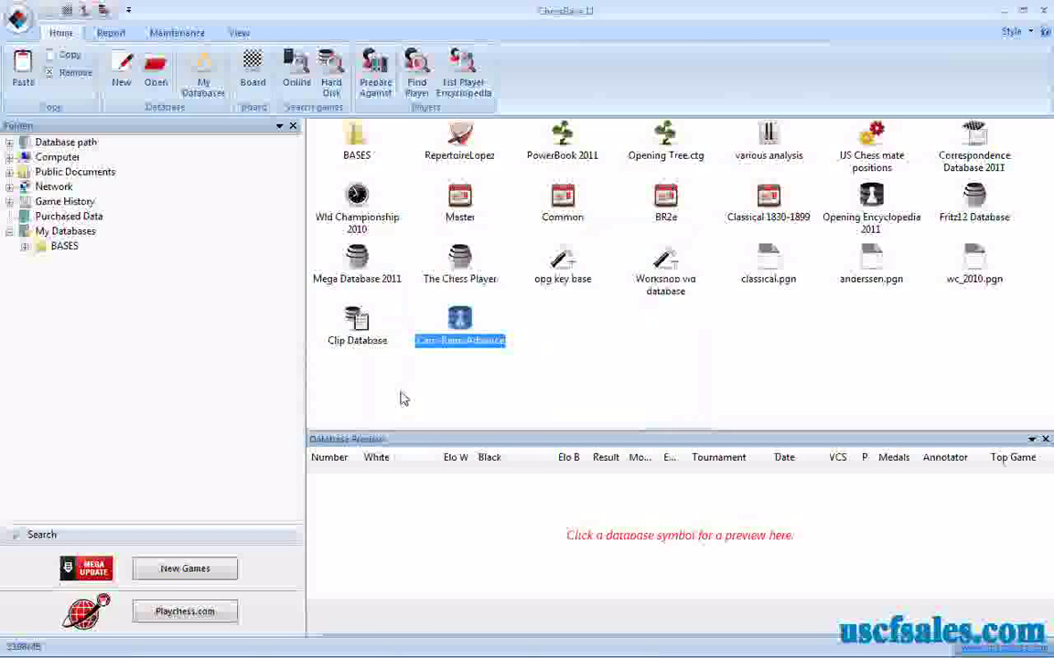
Open the Caro-Kann Advance database and sort its game list by the VCS column
click(371, 263)
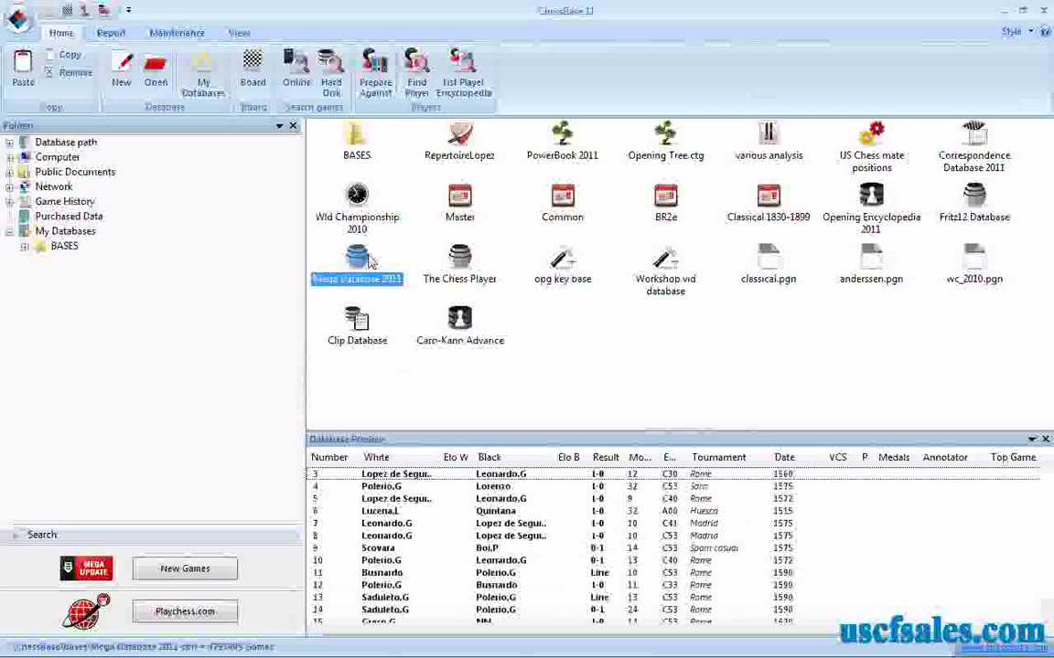
click(462, 322)
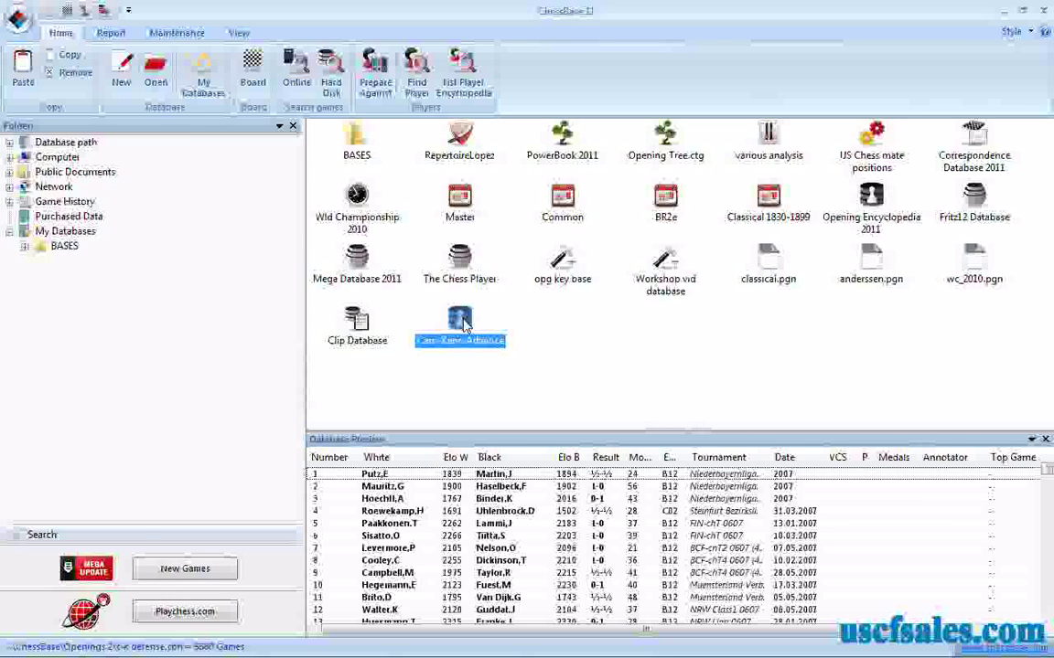
double_click(462, 322)
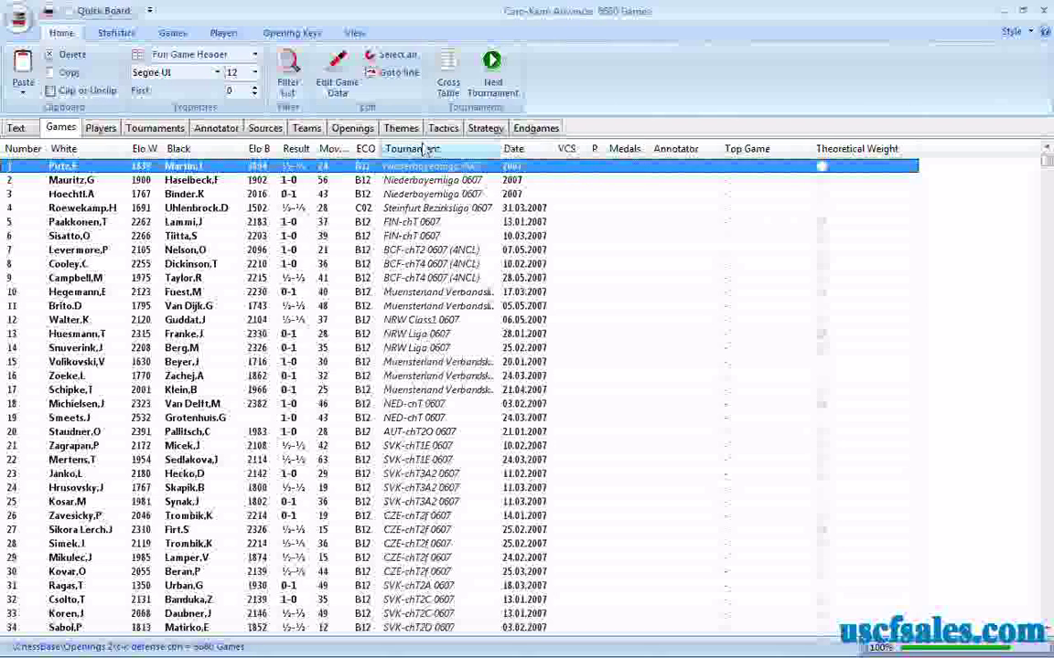
click(568, 152)
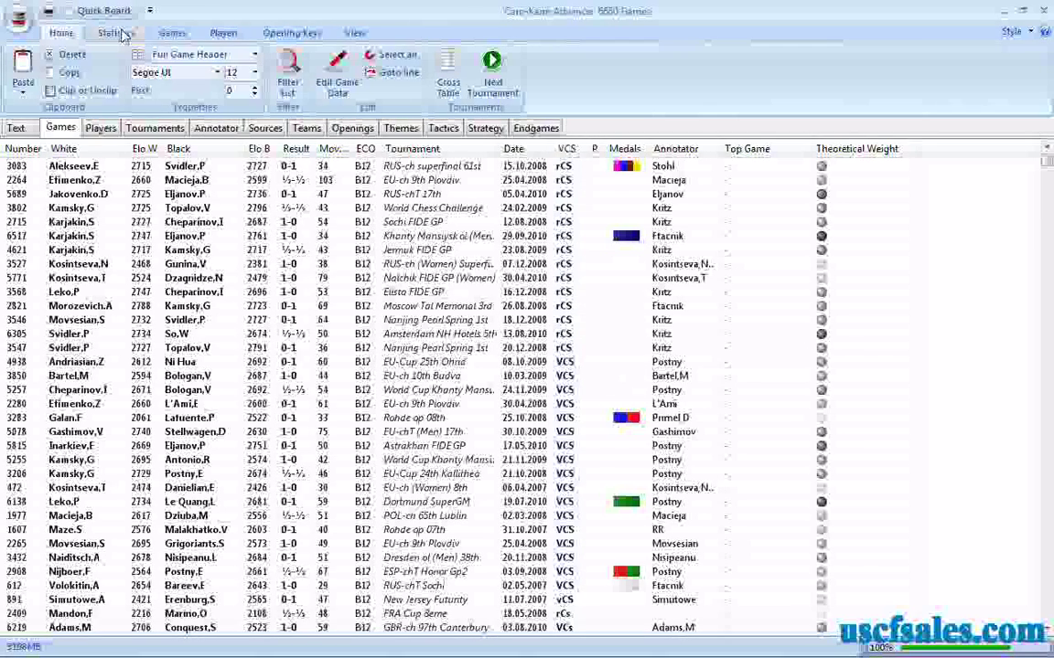
Make the VCS-sorted order of the game list permanent with Fix Sort Order
click(172, 33)
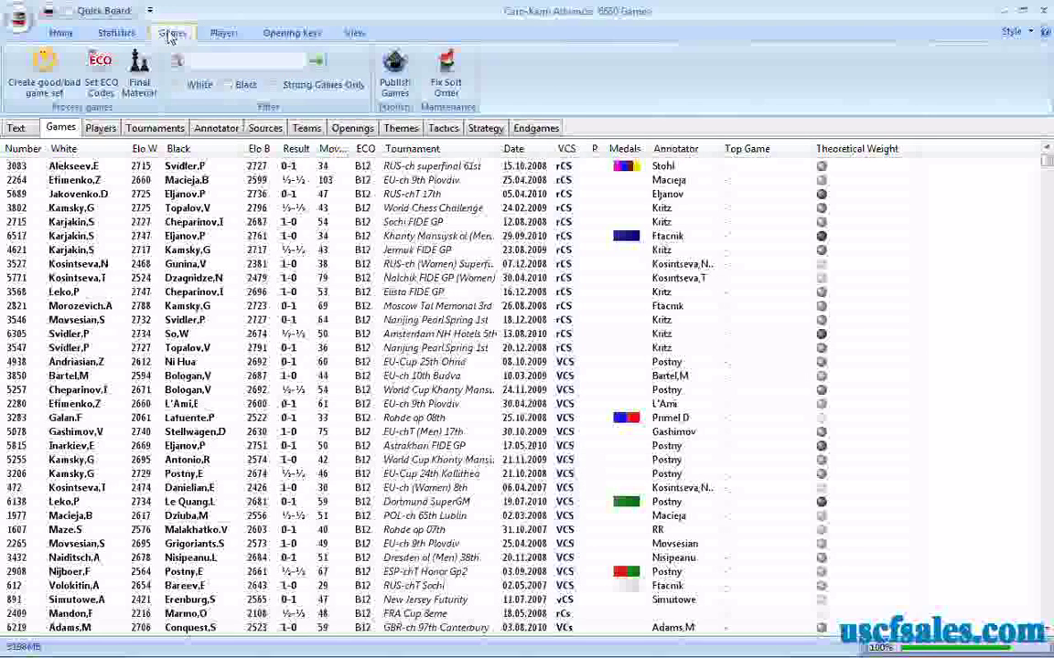
click(239, 36)
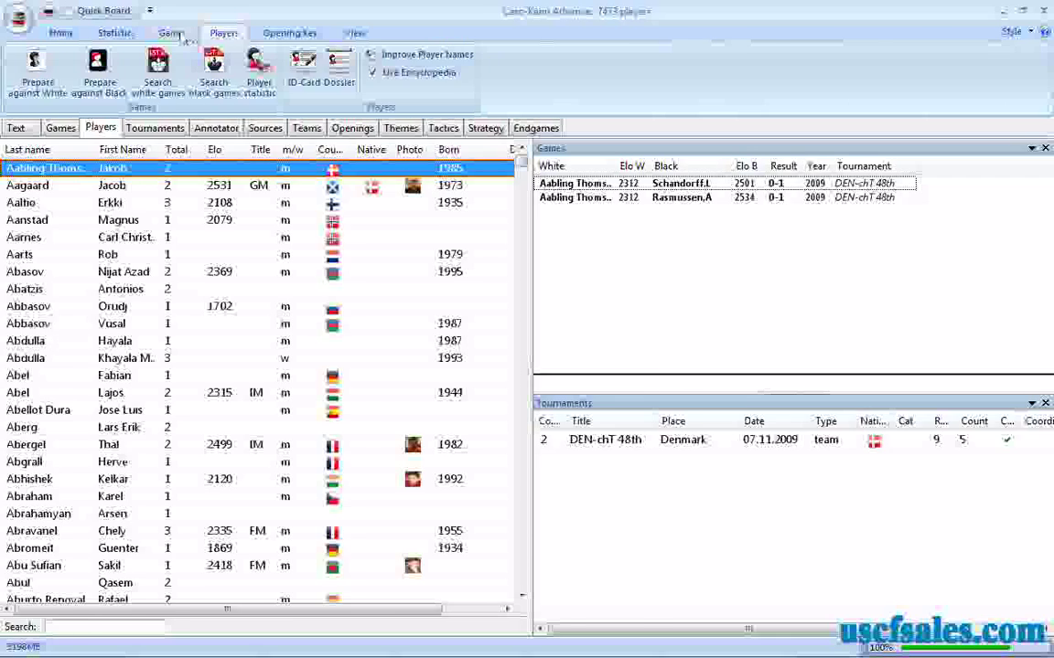
click(172, 34)
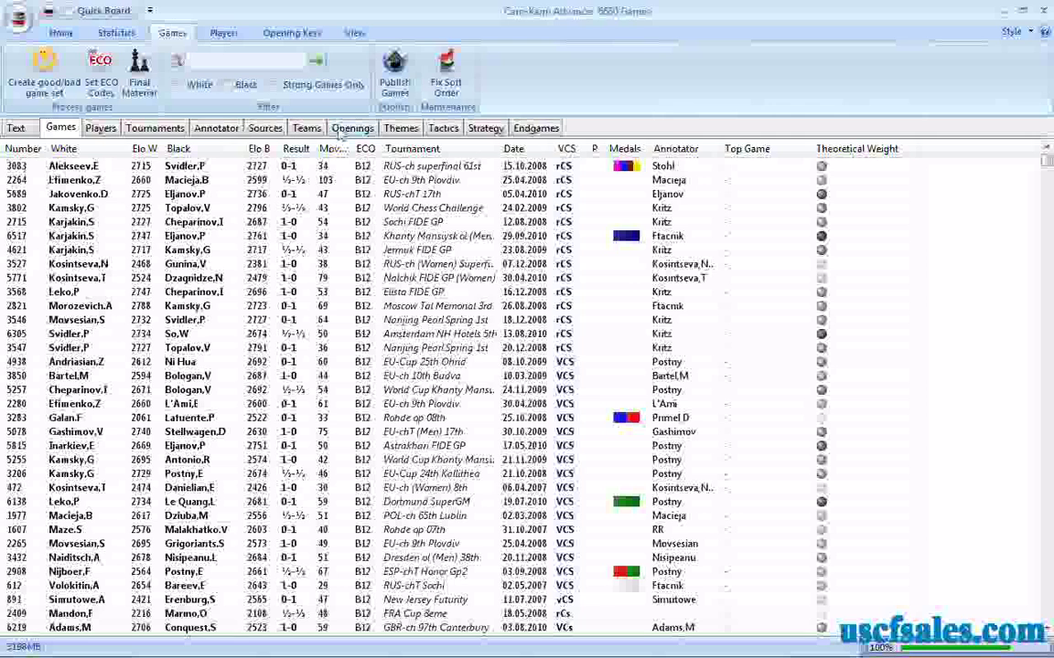
click(448, 65)
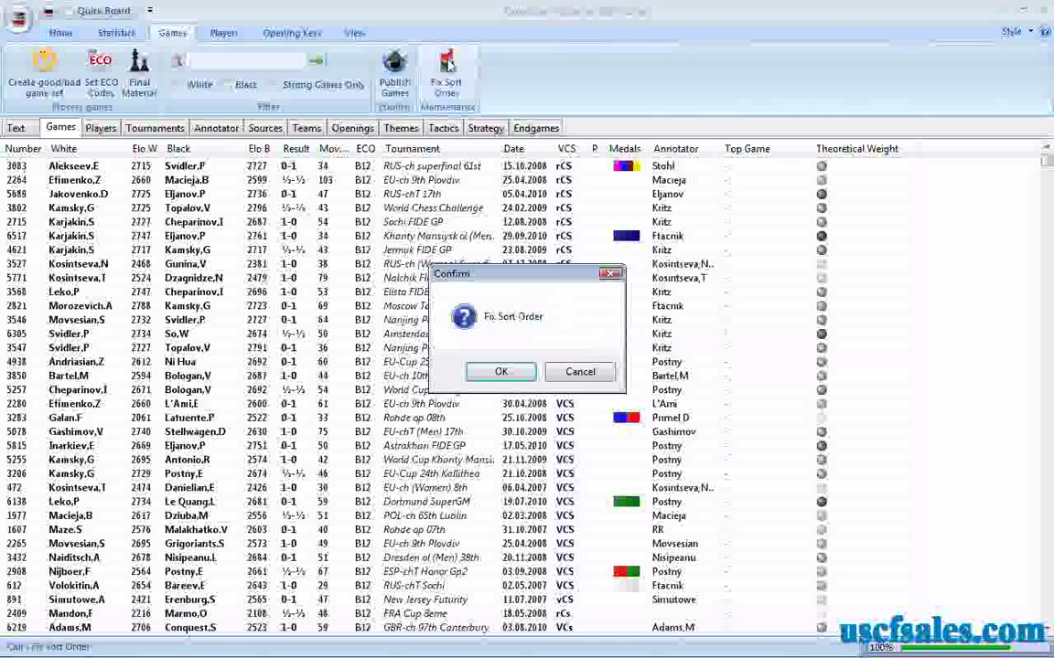
click(501, 372)
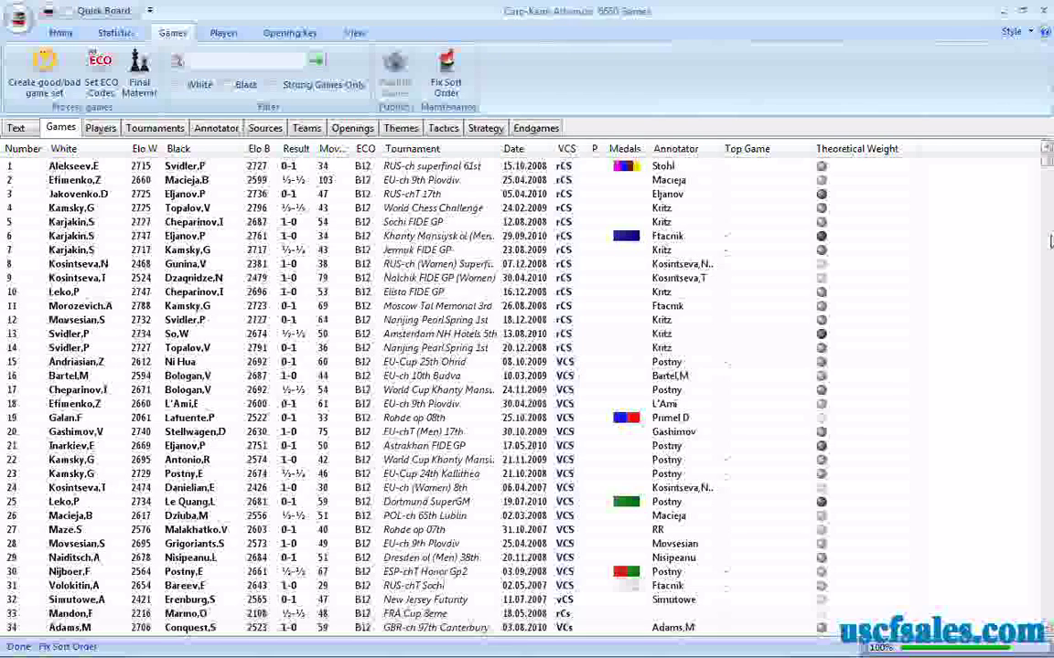
scroll(928, 247, down, 11)
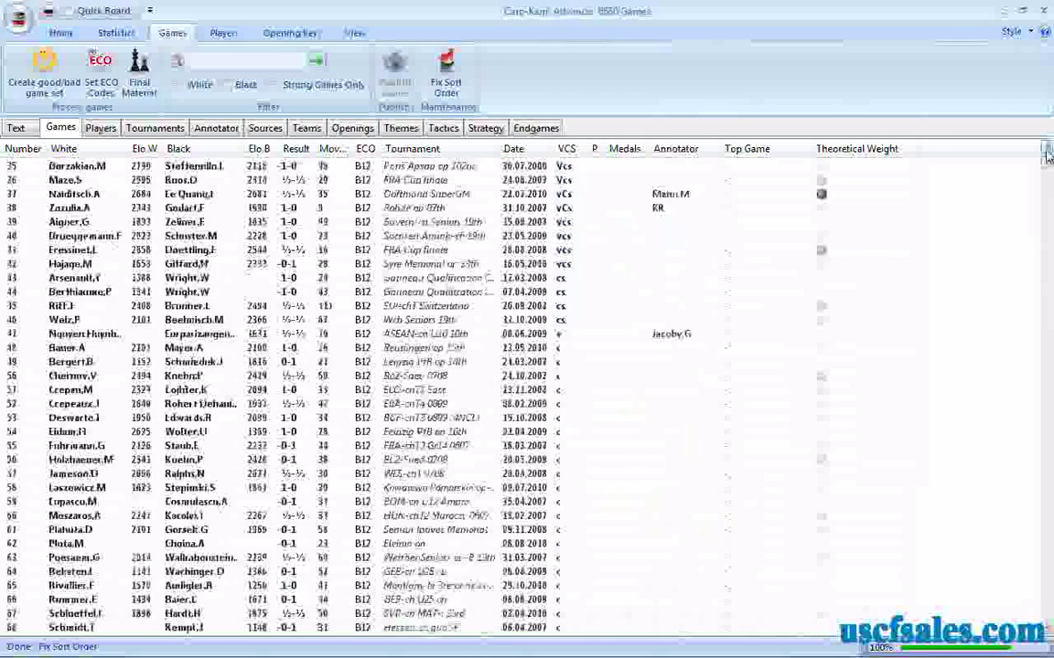
scroll(1048, 164, up, 3)
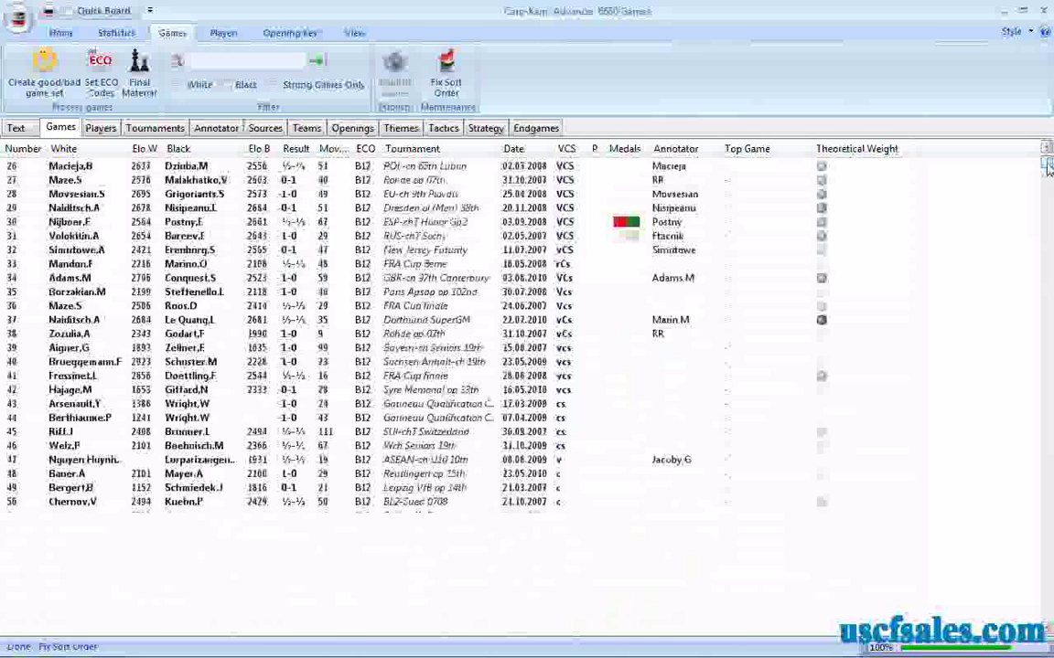
scroll(1048, 168, up, 8)
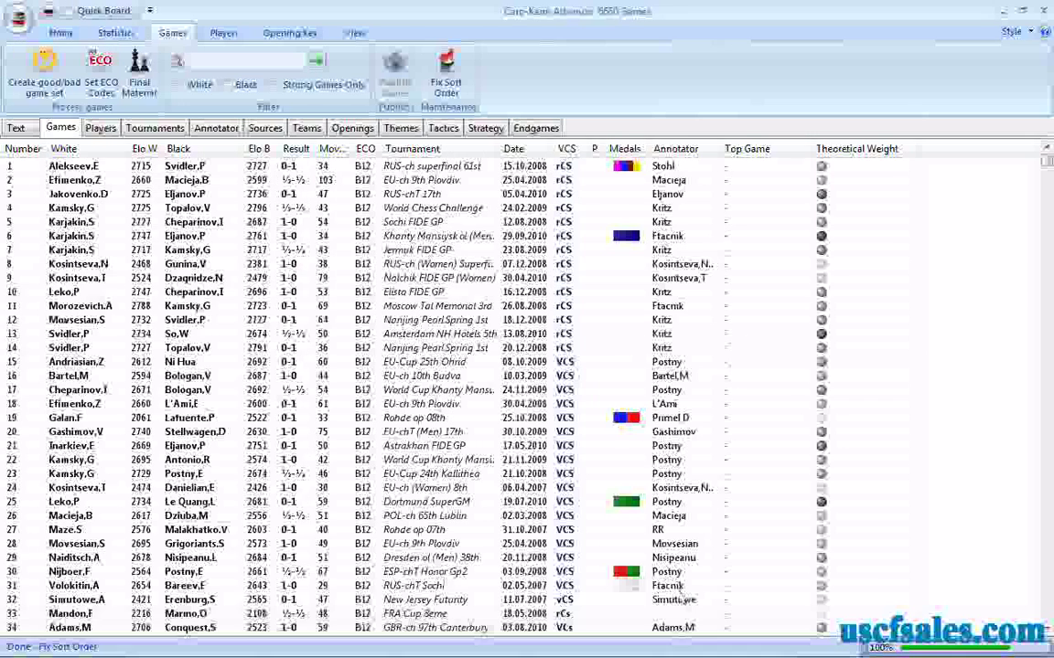